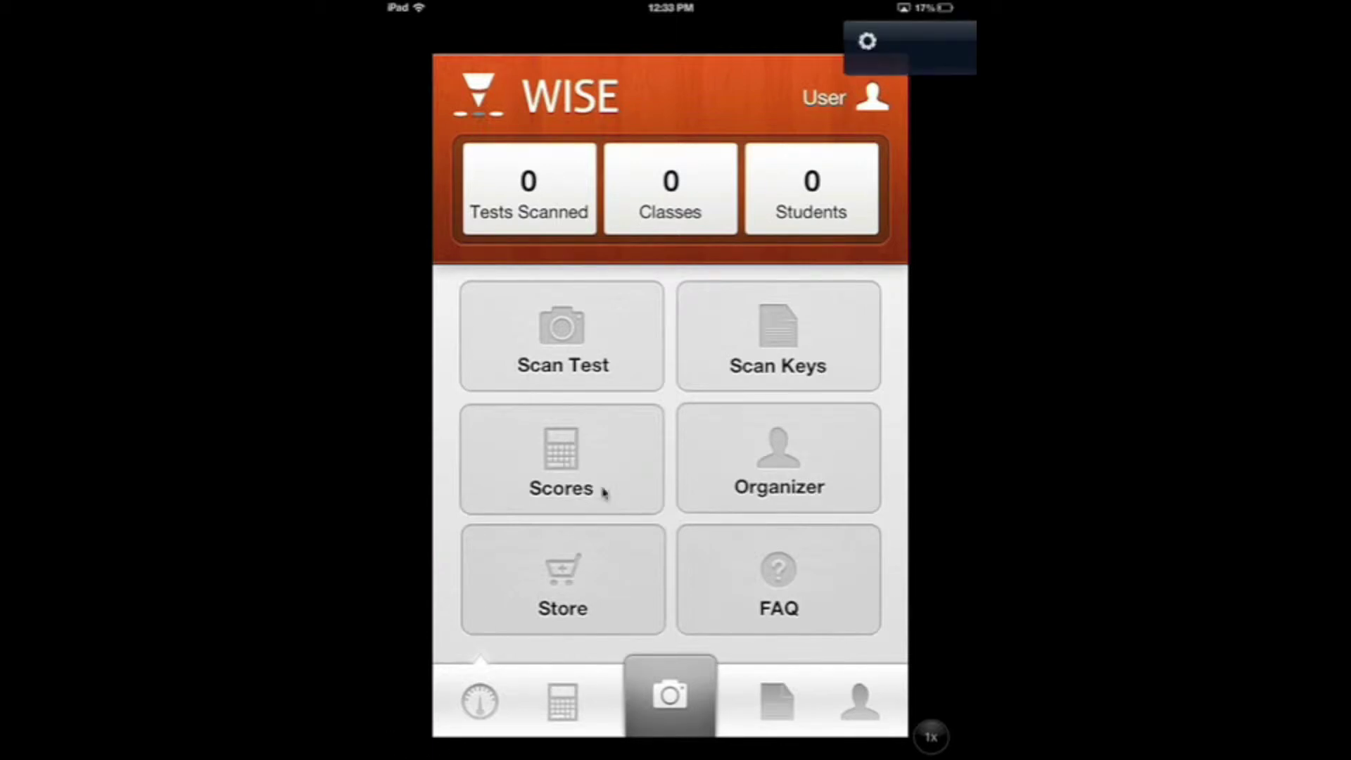
Step: Start a new course in the organizer and set its Course ID to TC-1
{"action": "left_click", "coordinate": [774, 453]}
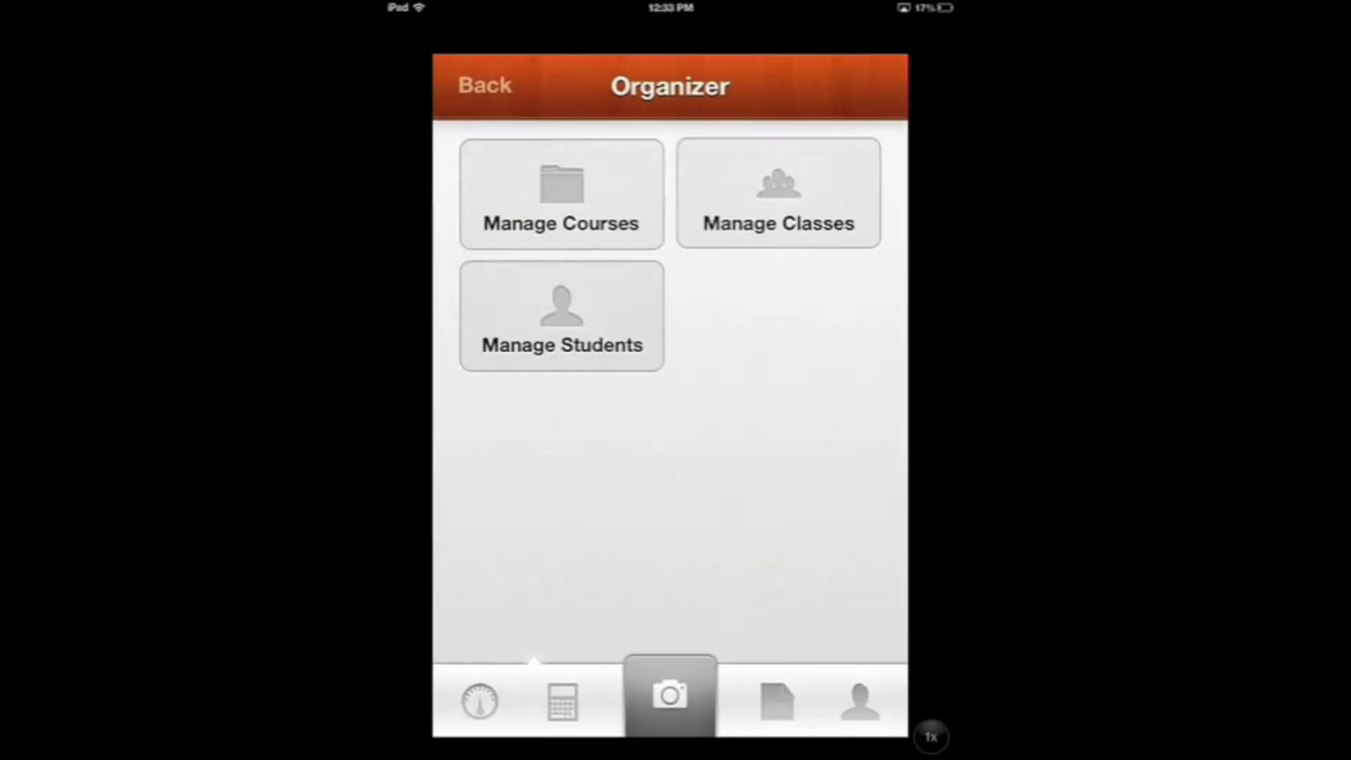
{"action": "left_click", "coordinate": [548, 202]}
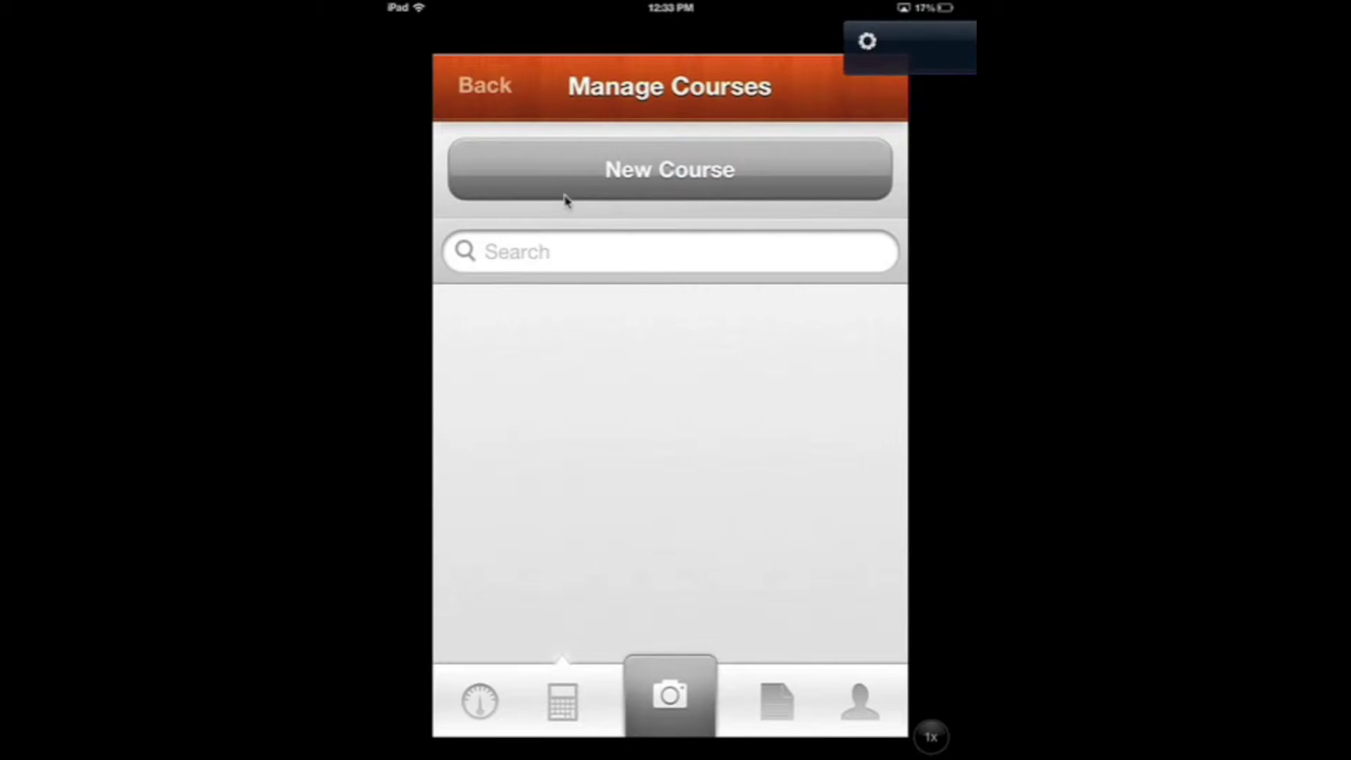
{"action": "left_click", "coordinate": [660, 169]}
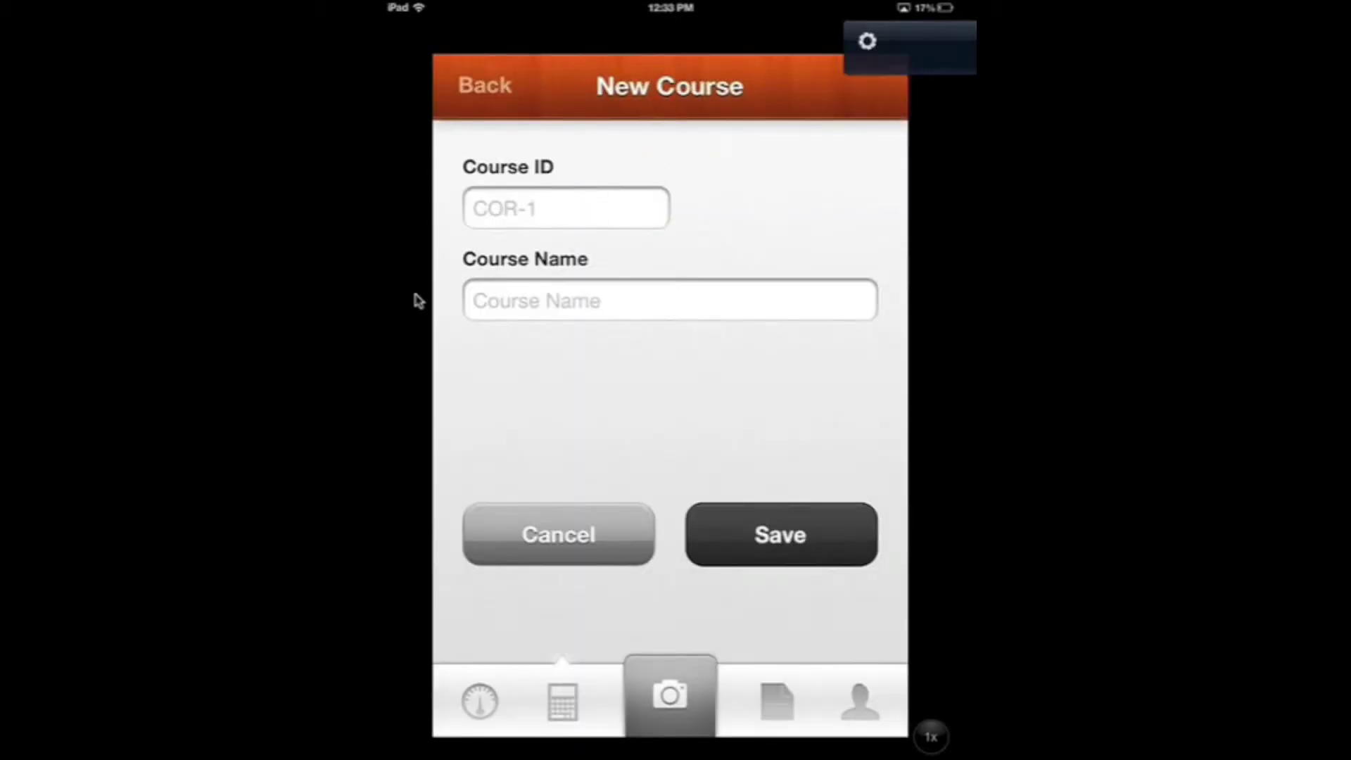
{"action": "left_click", "coordinate": [486, 208]}
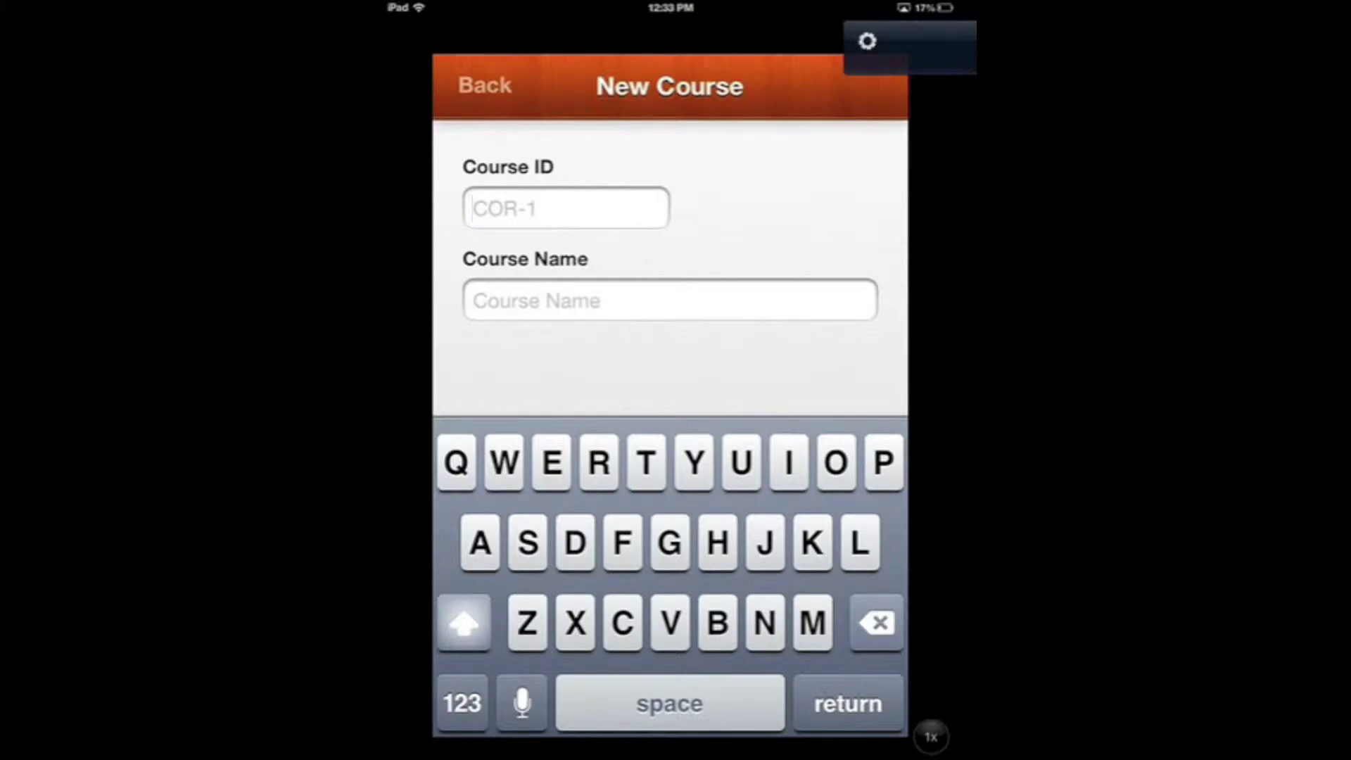
{"action": "type", "text": "T"}
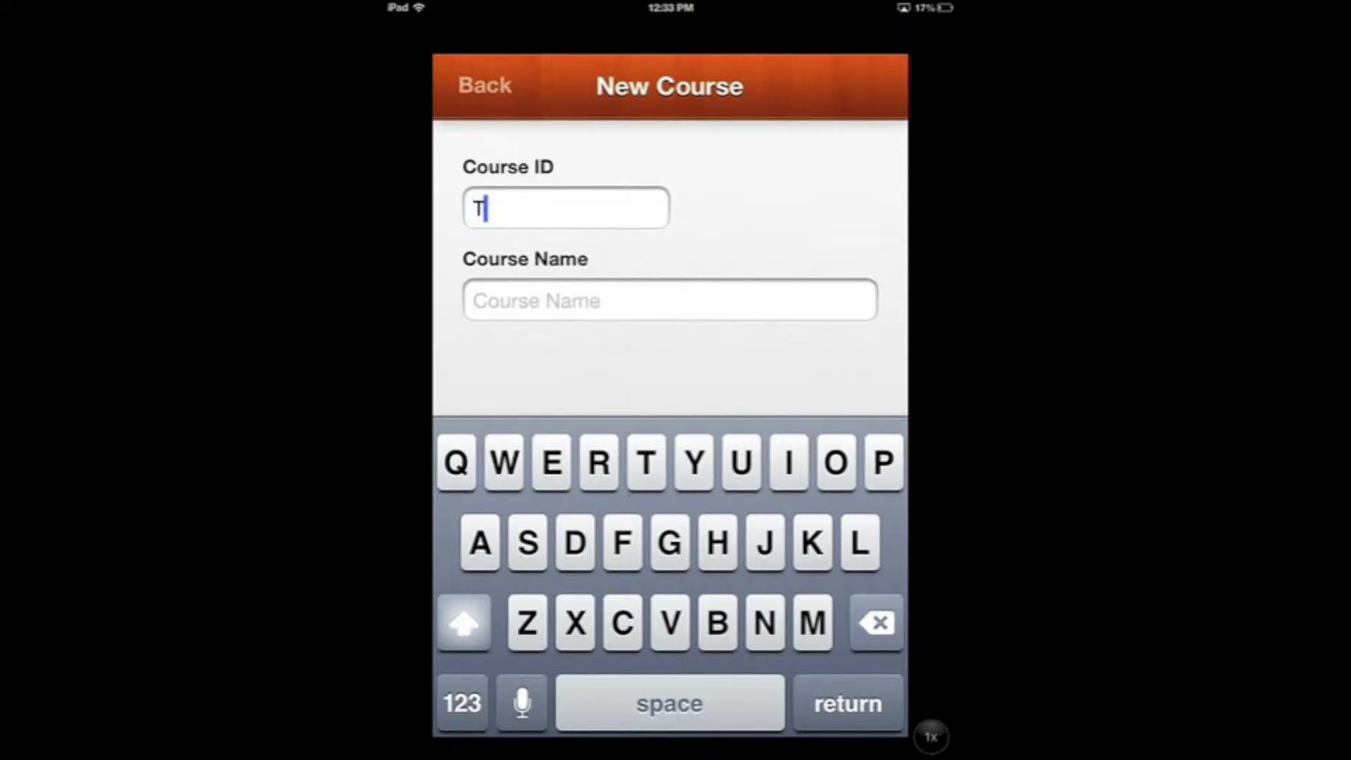
{"action": "type", "text": "C-1"}
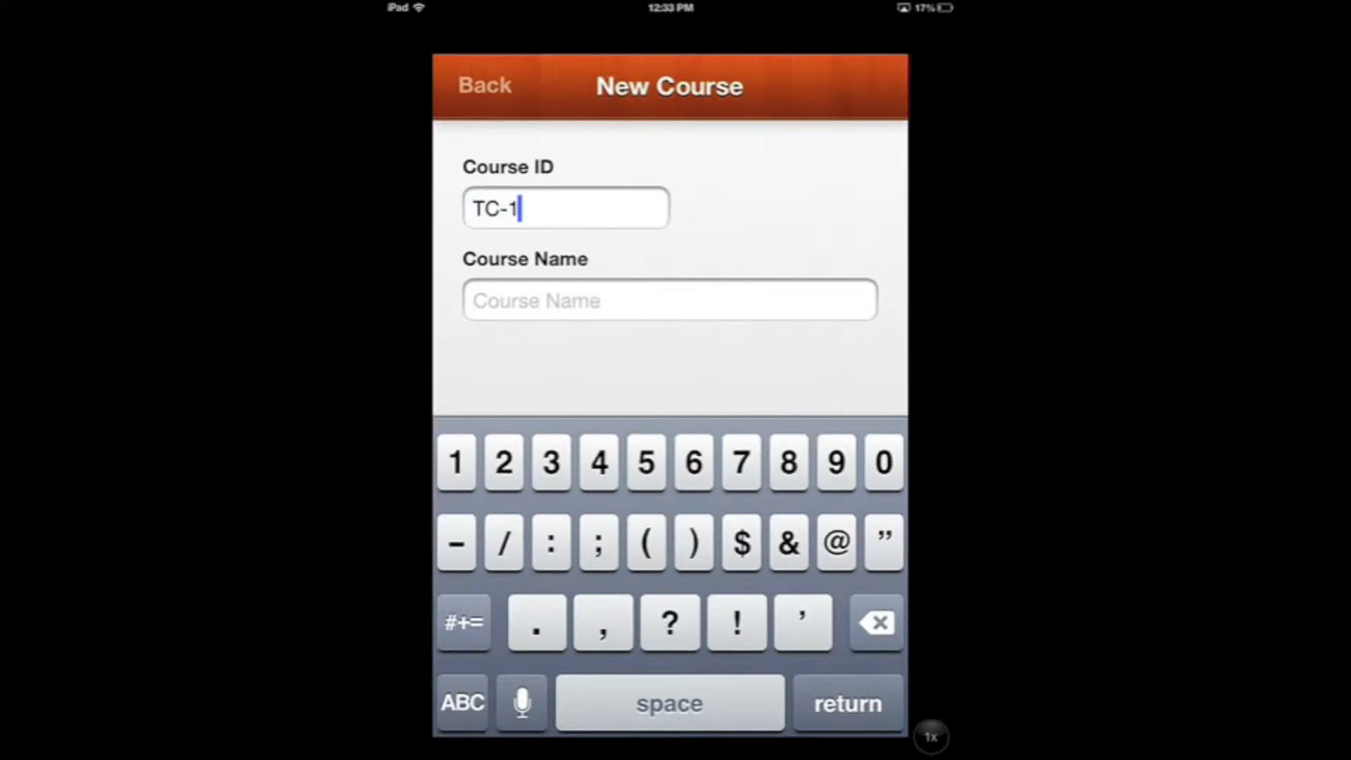
Step: Name the course Test Course and save it
{"action": "left_click", "coordinate": [493, 301]}
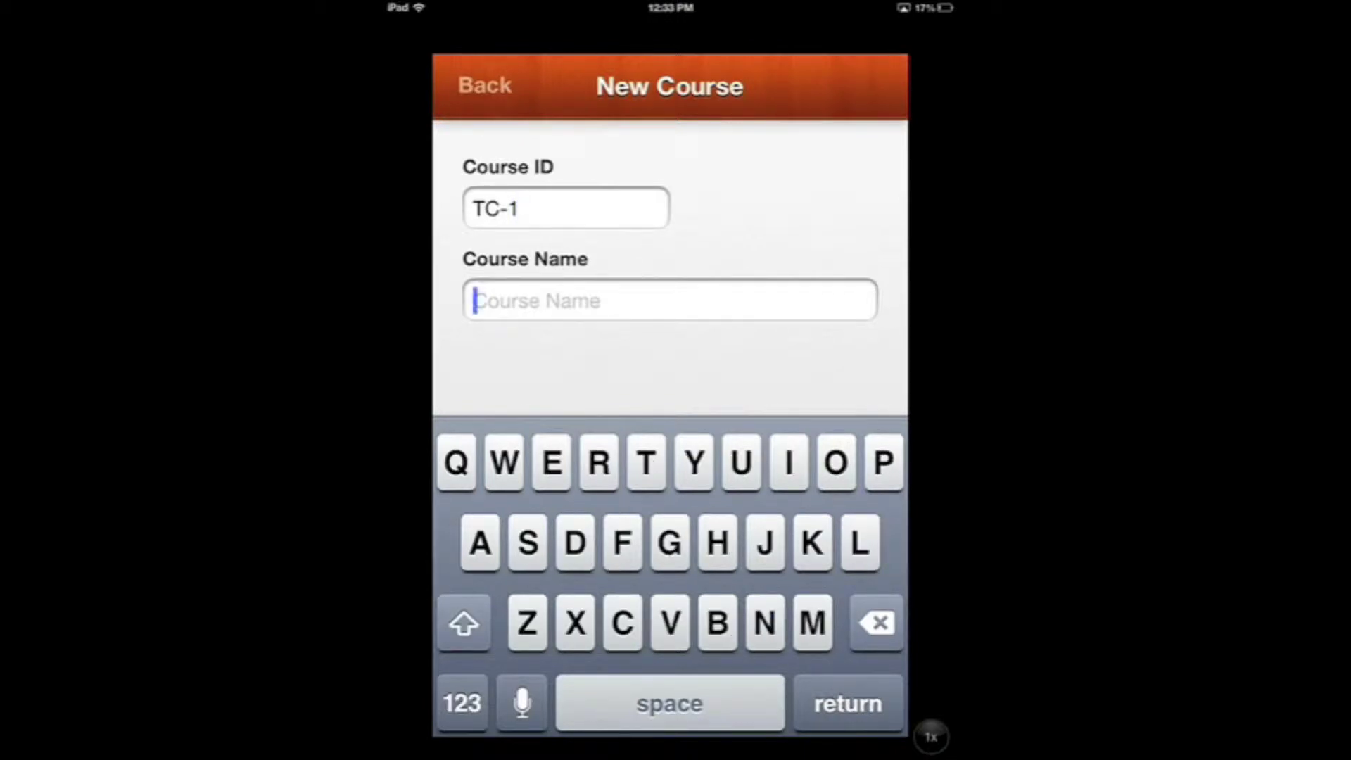
{"action": "type", "text": "Test "}
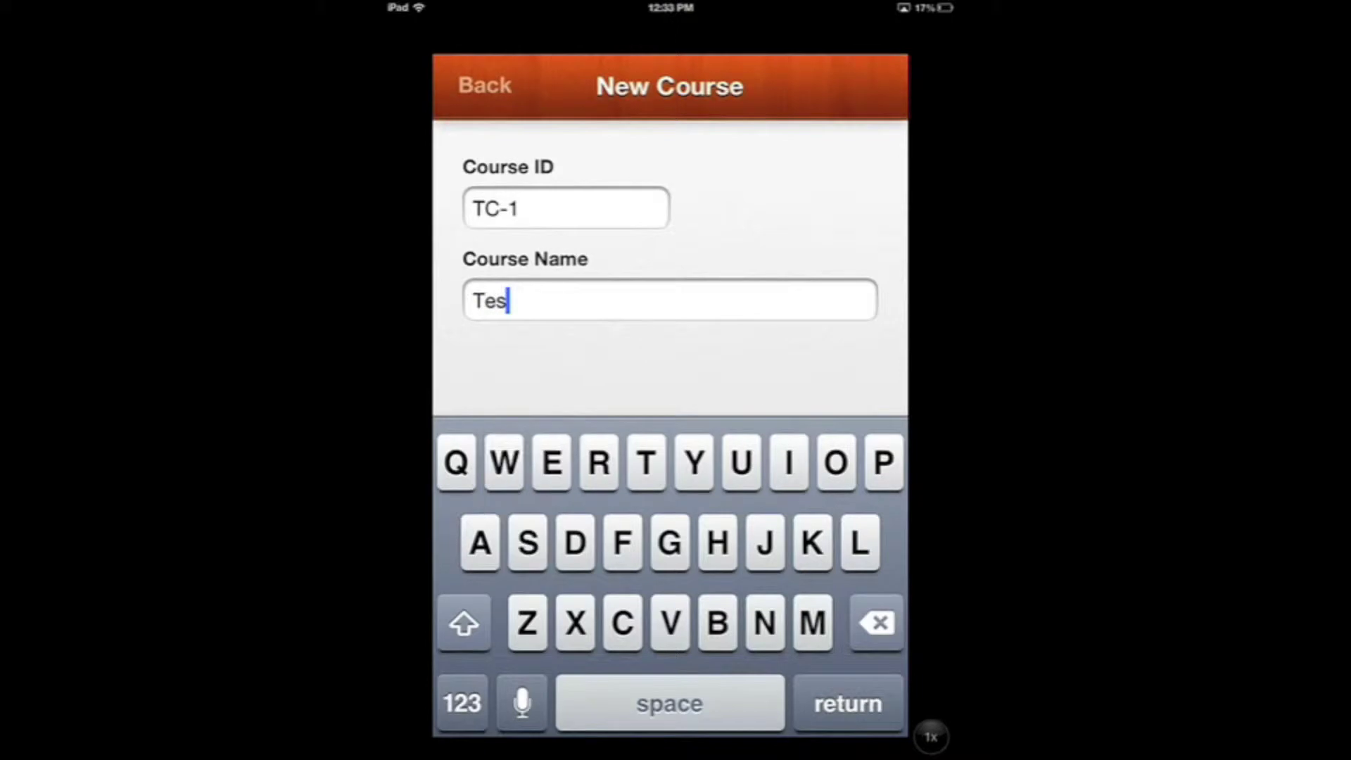
{"action": "type", "text": "Course"}
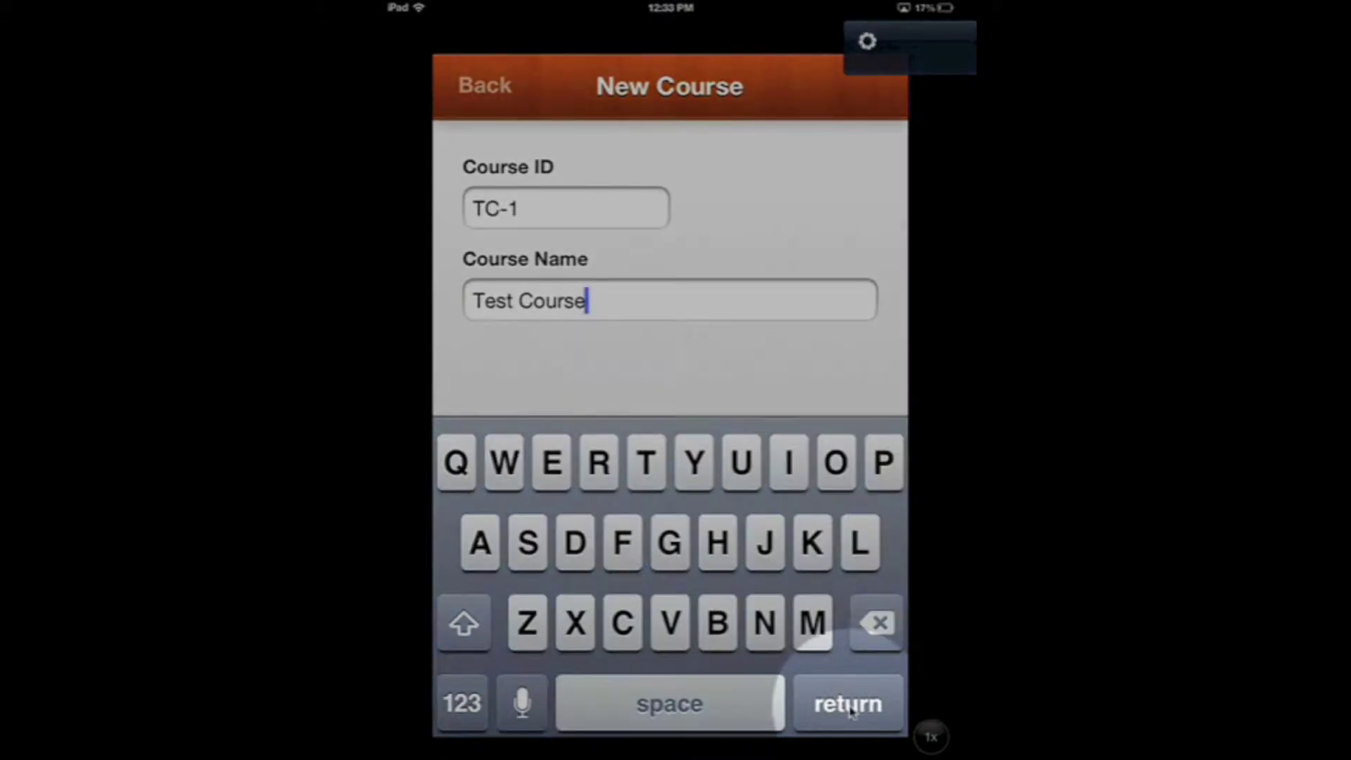
{"action": "left_click", "coordinate": [849, 707]}
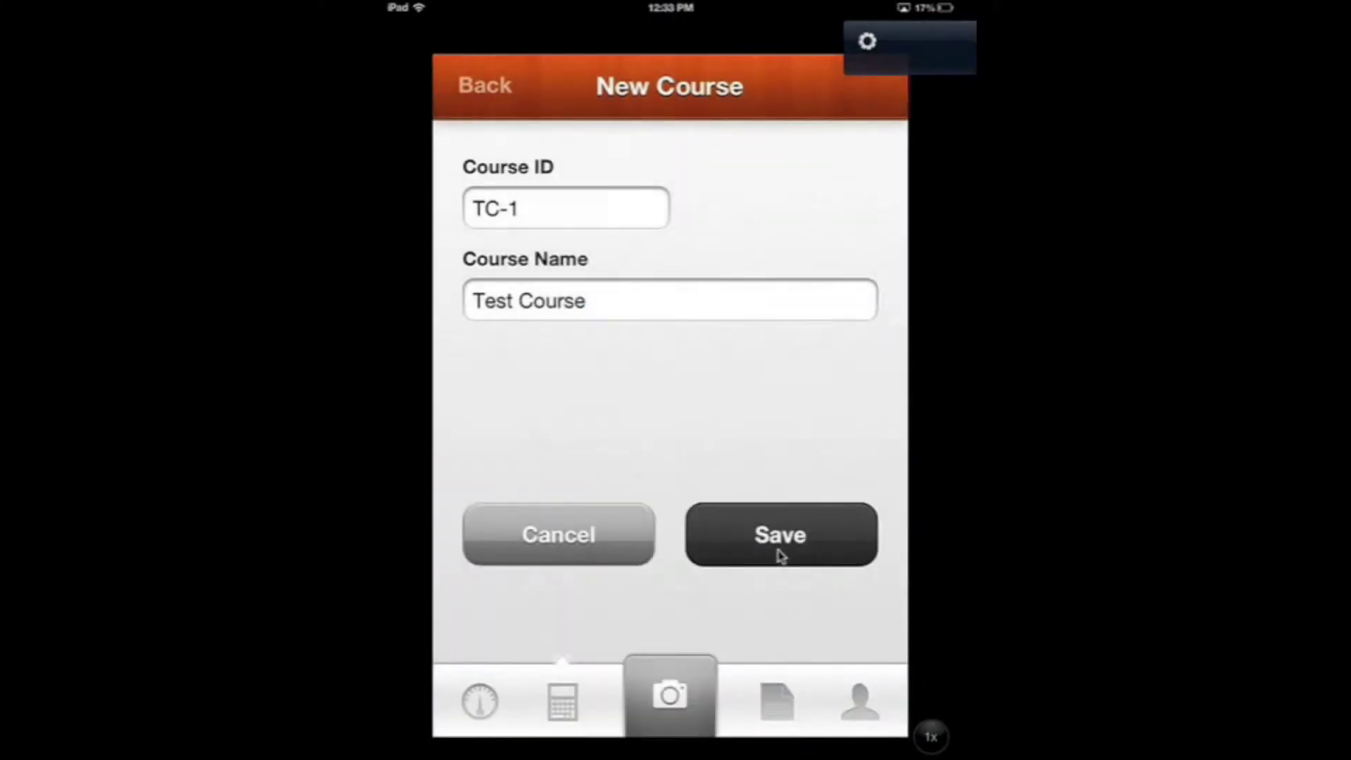
{"action": "left_click", "coordinate": [774, 533]}
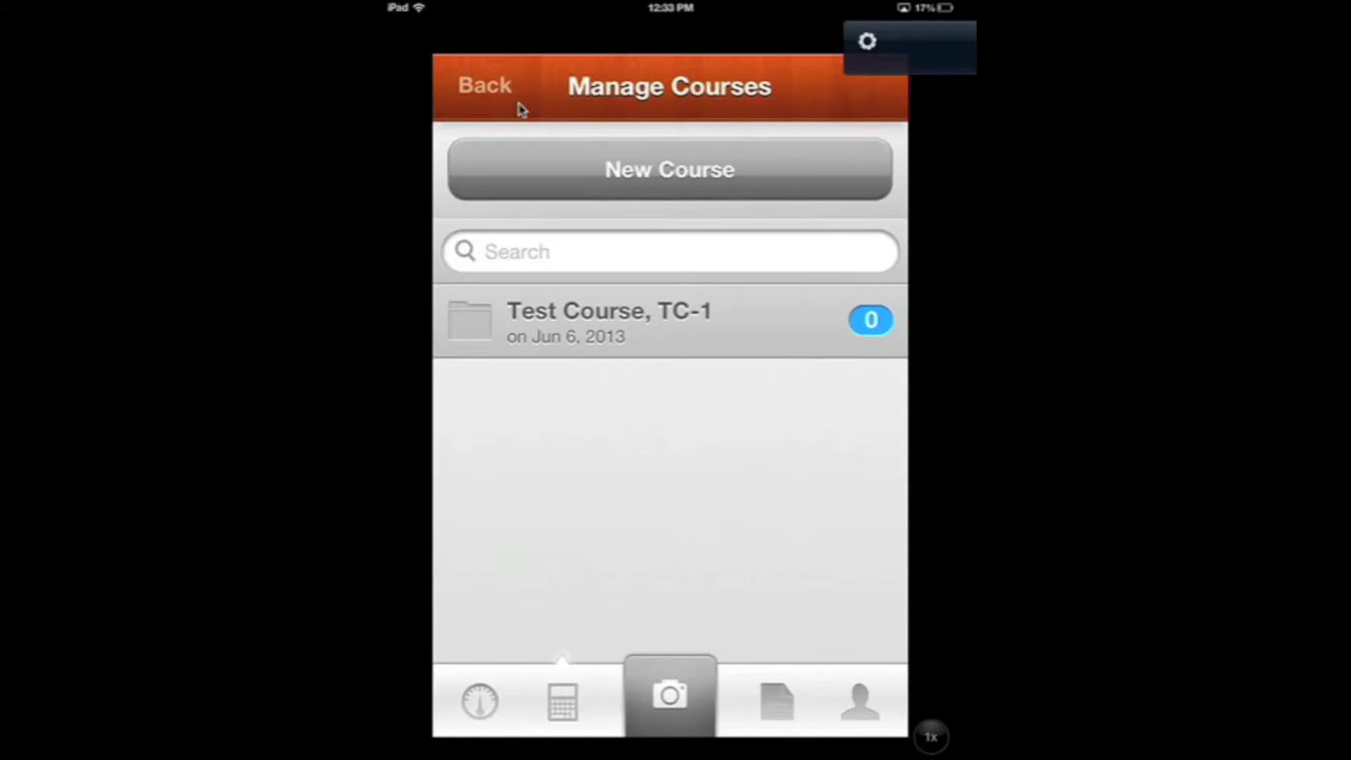
Step: Start a new class in the organizer with Class ID 710 and the name Test Class
{"action": "left_click", "coordinate": [485, 96]}
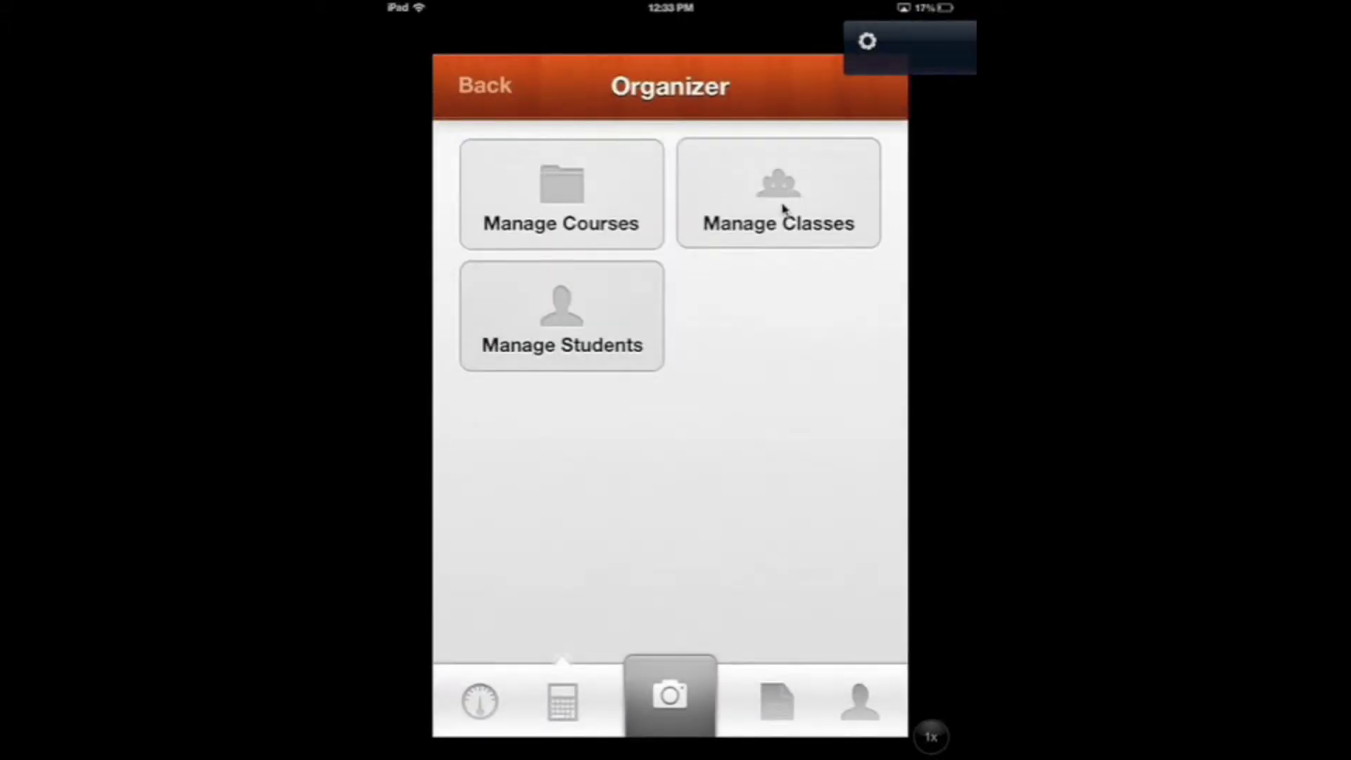
{"action": "left_click", "coordinate": [784, 209]}
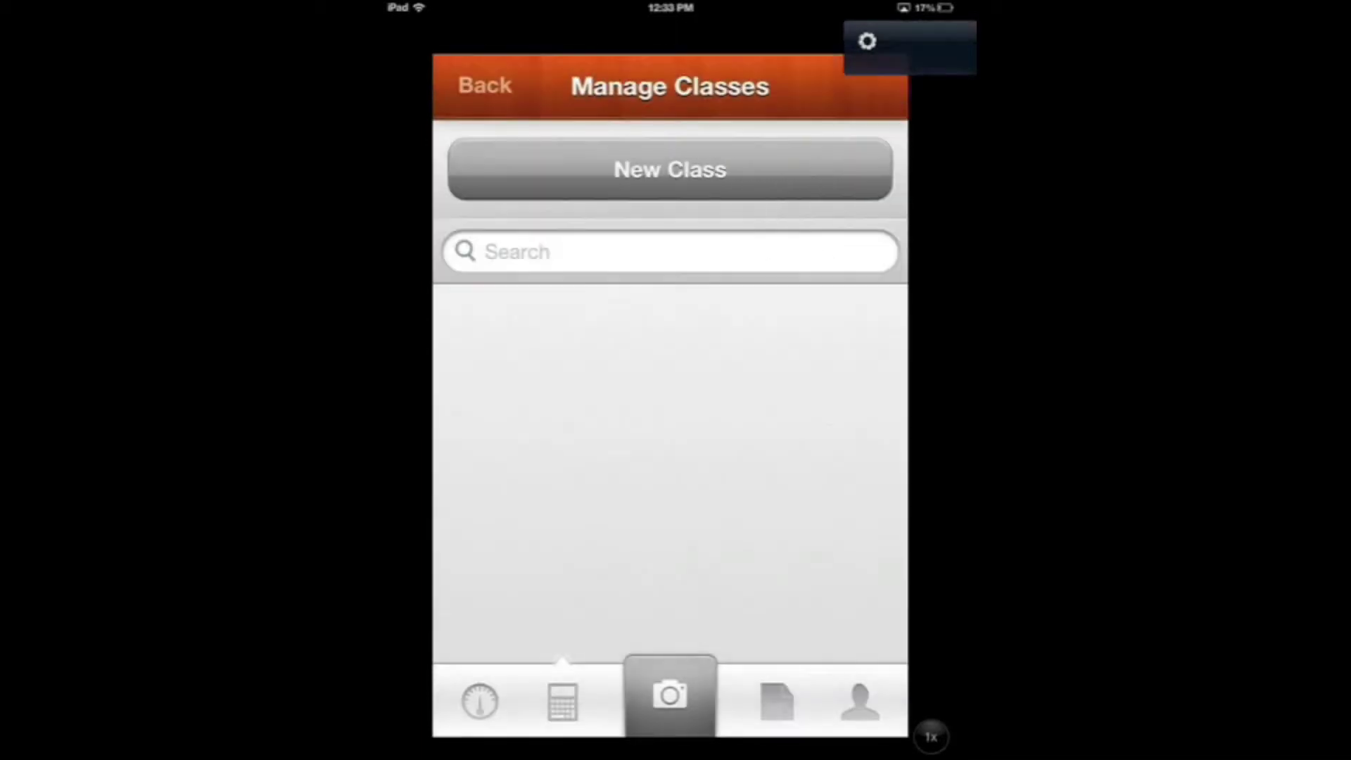
{"action": "left_click", "coordinate": [664, 173]}
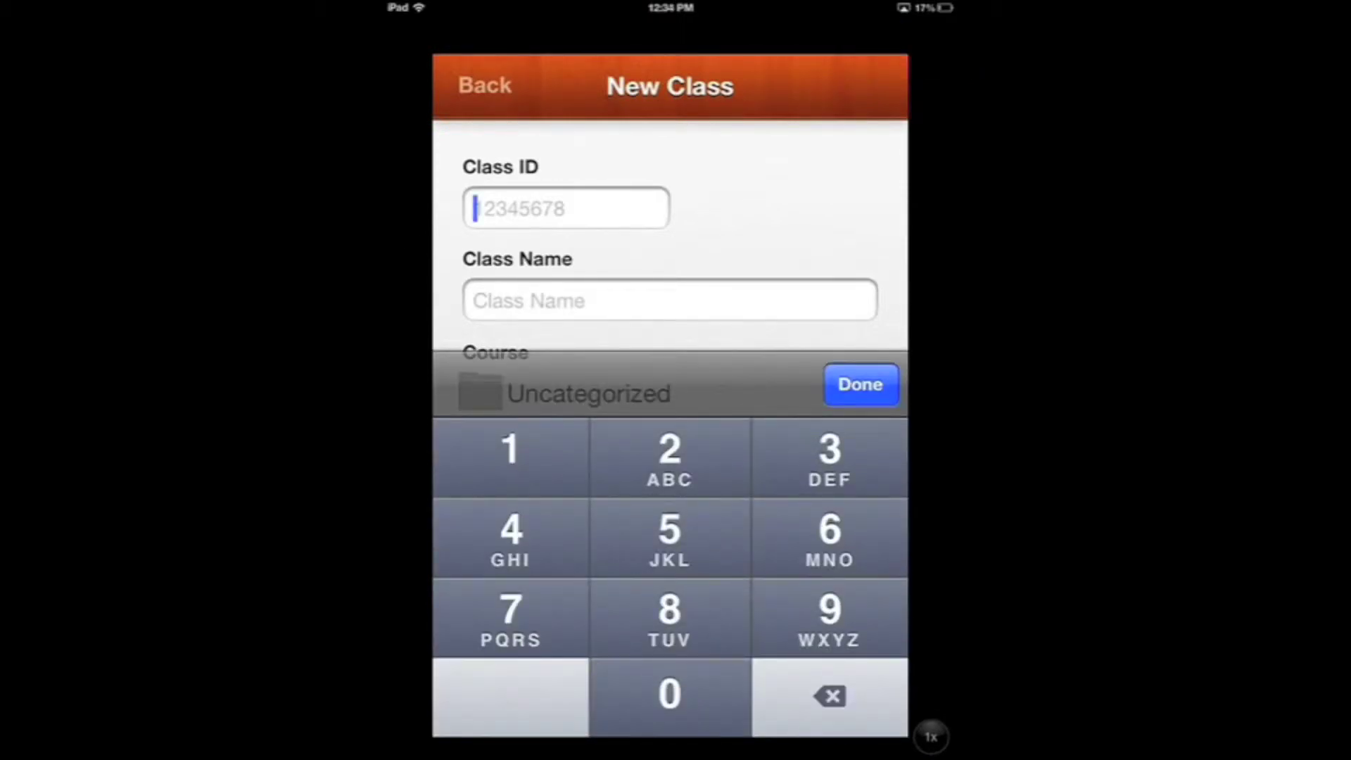
{"action": "type", "text": "710"}
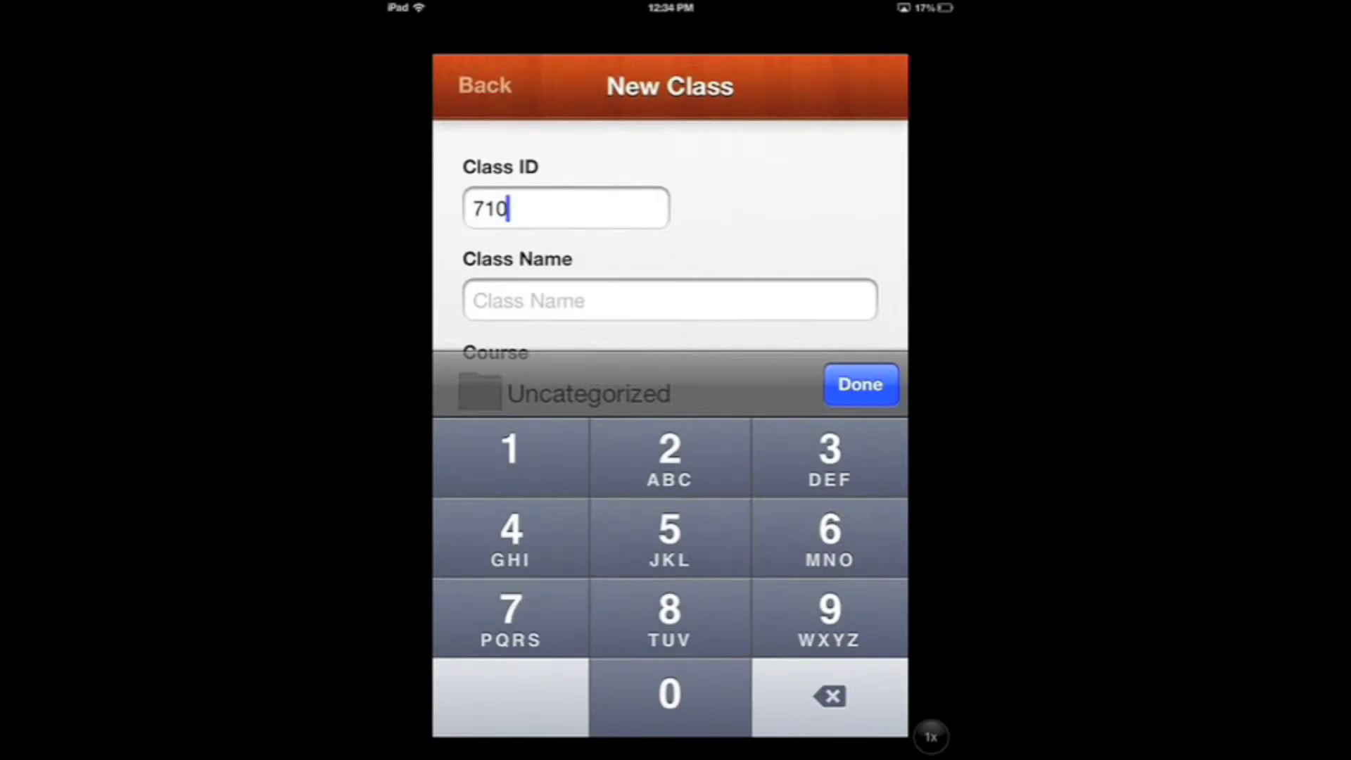
{"action": "left_click", "coordinate": [476, 301]}
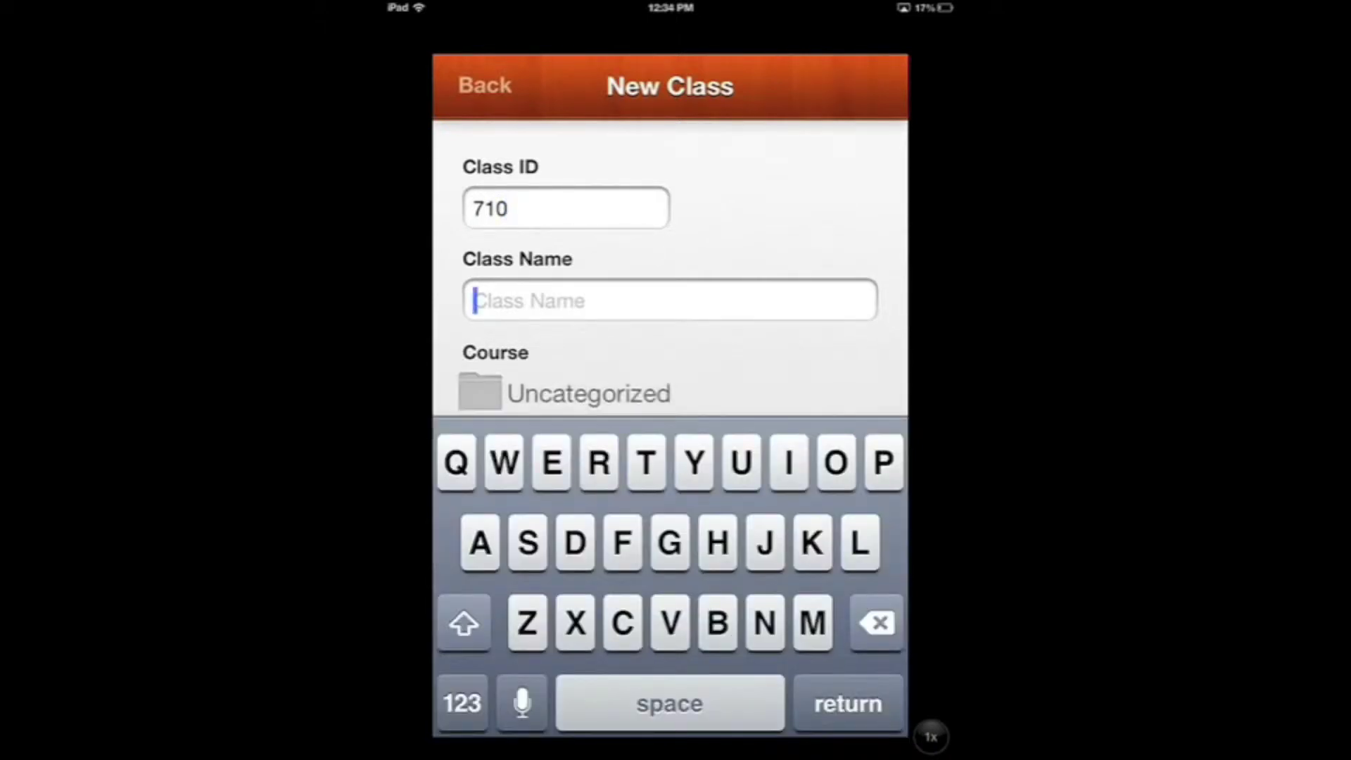
{"action": "left_click", "coordinate": [464, 623]}
{"action": "type", "text": "Test"}
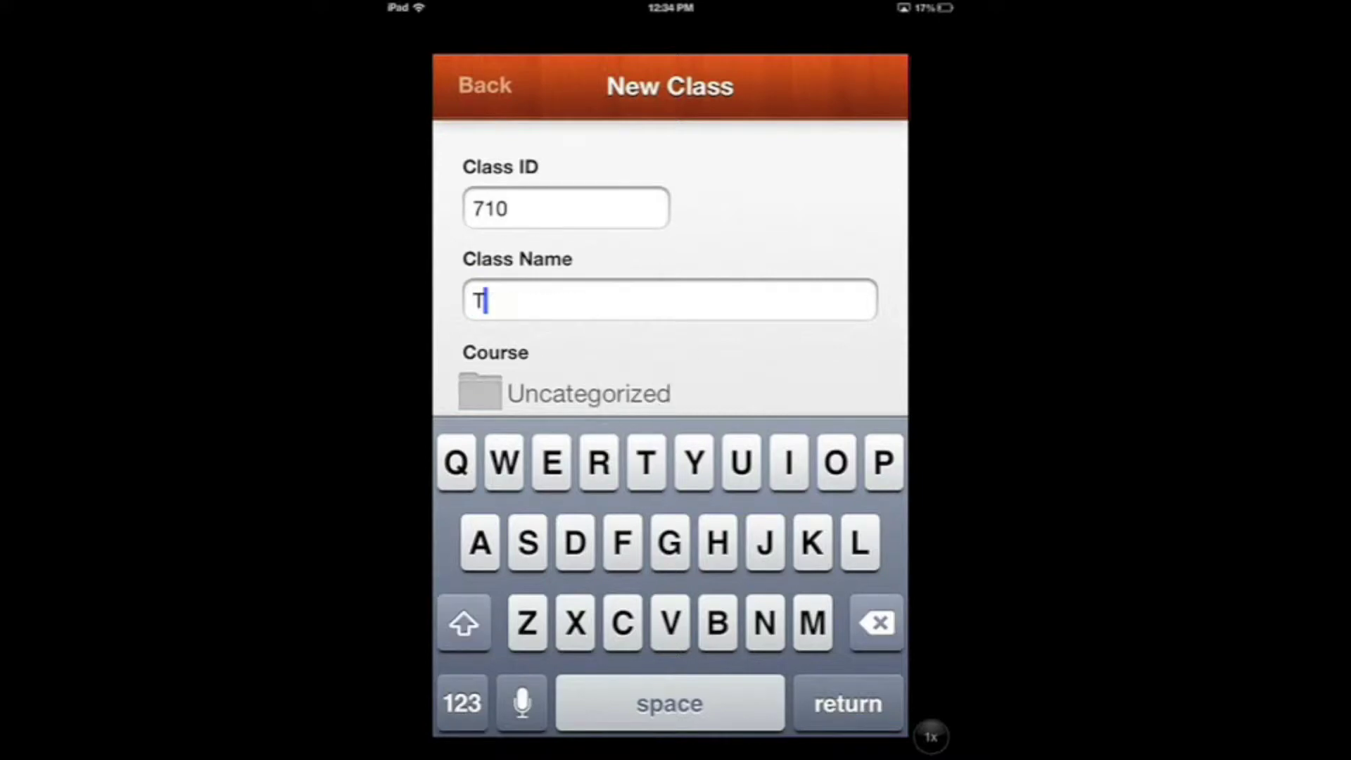
{"action": "type", "text": " Class"}
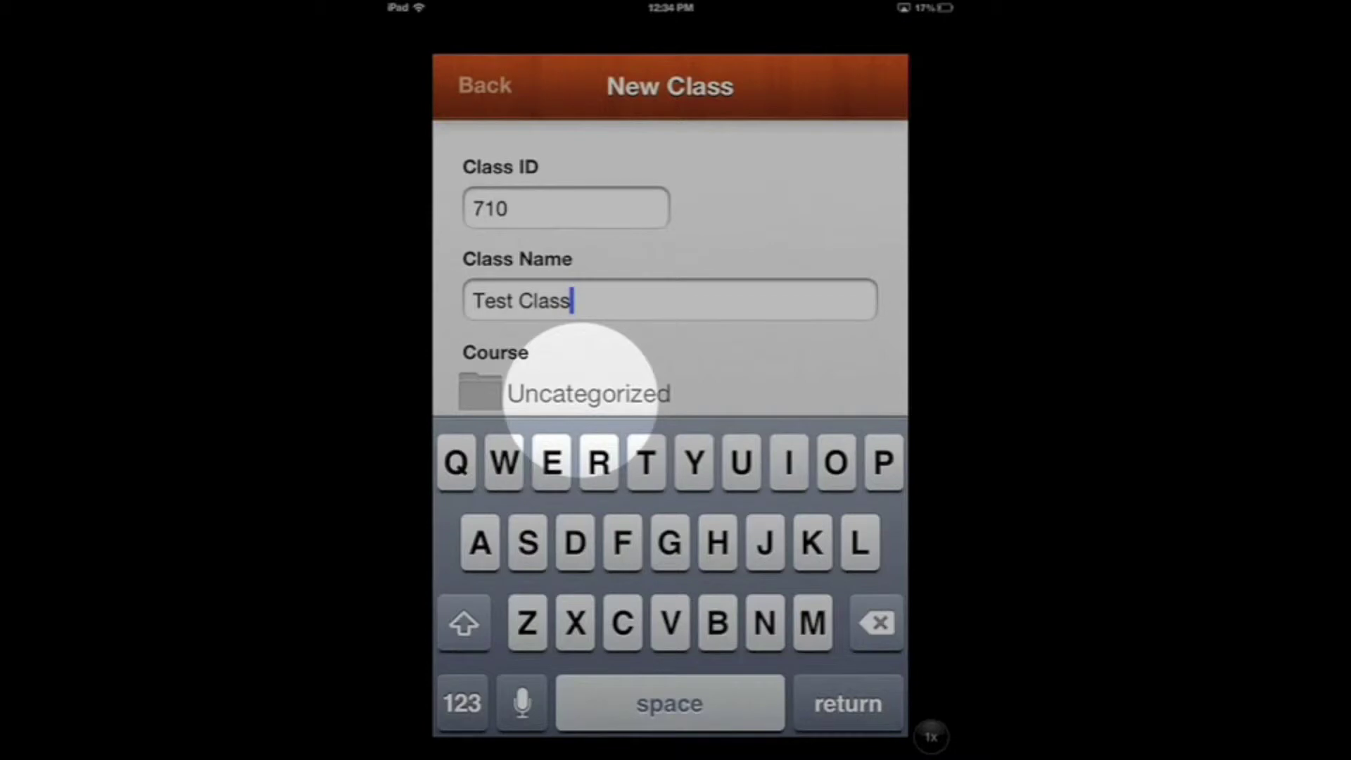
Step: Assign the new class to the course Test Course, TC-1 and save the class
{"action": "left_click", "coordinate": [583, 394]}
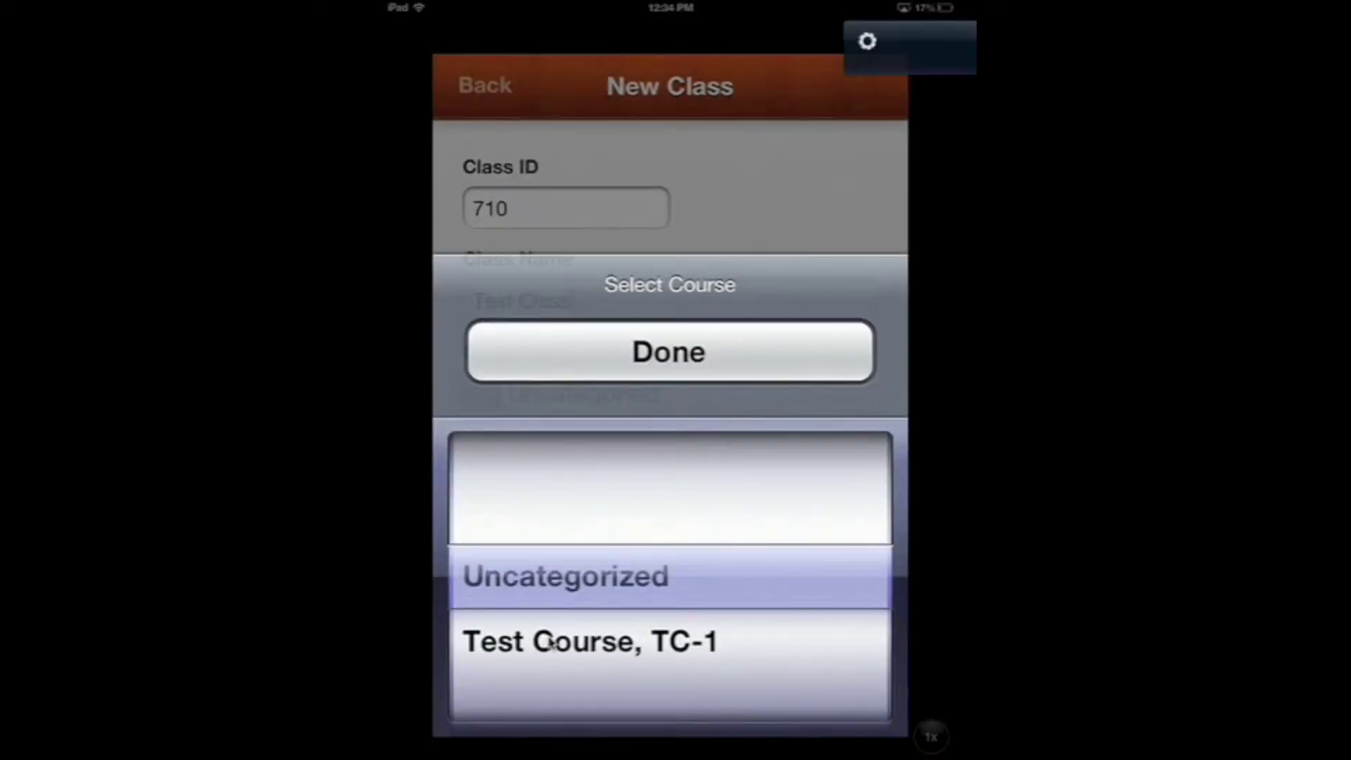
{"action": "left_click", "coordinate": [498, 641]}
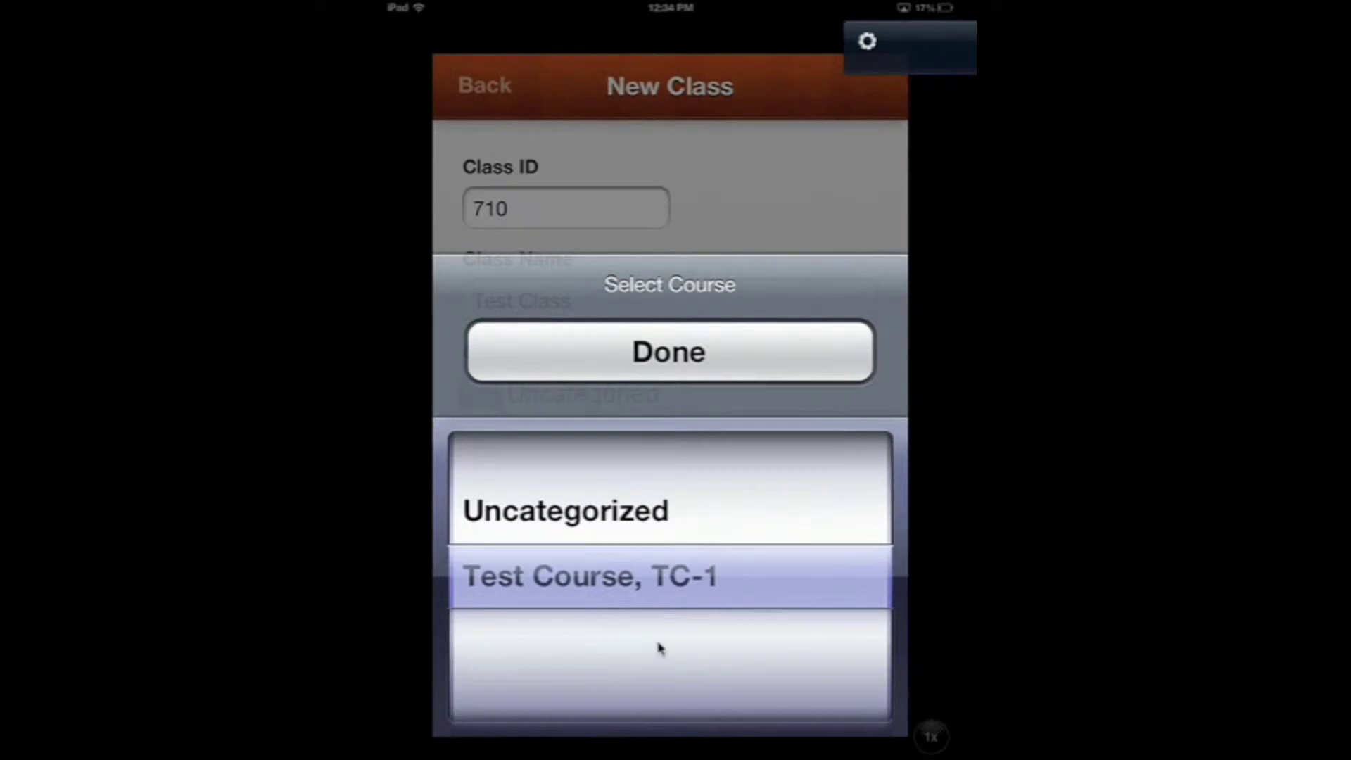
{"action": "left_click", "coordinate": [640, 362]}
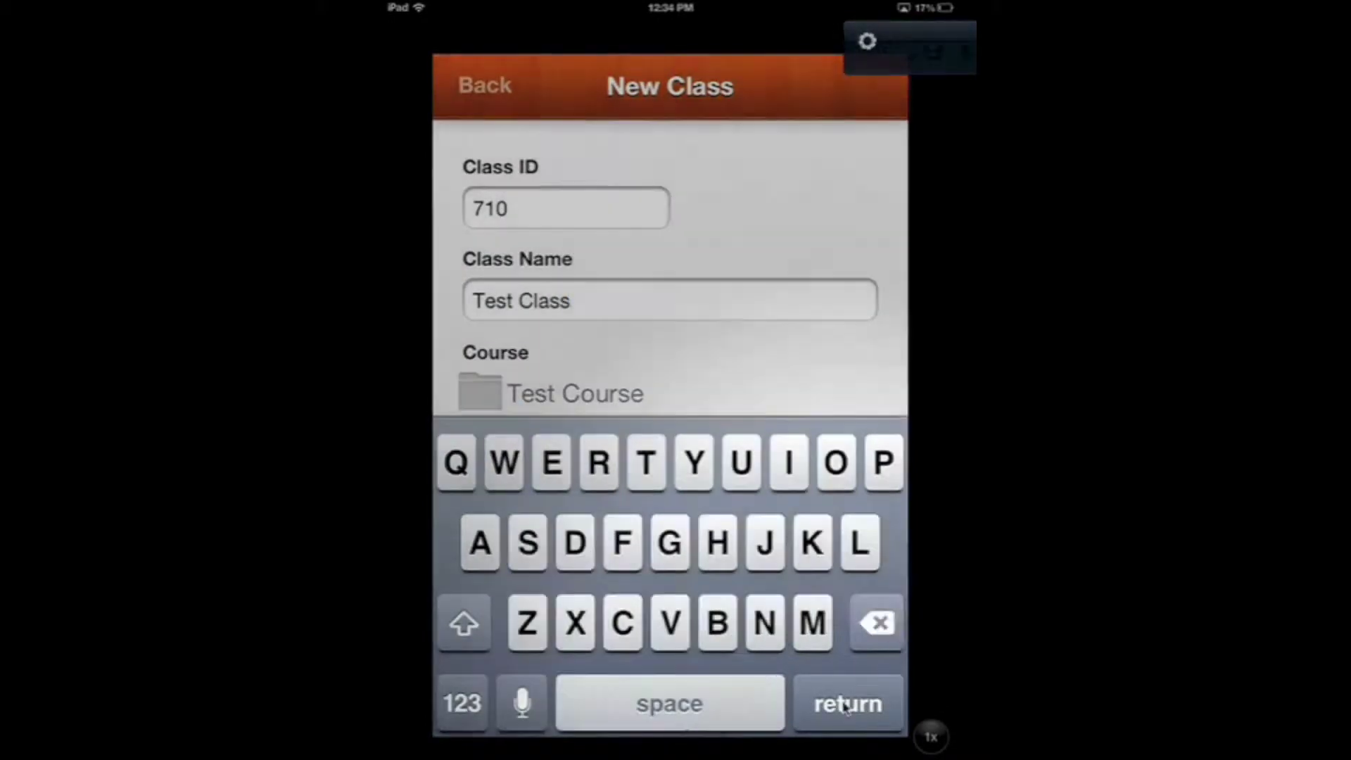
{"action": "left_click", "coordinate": [825, 702]}
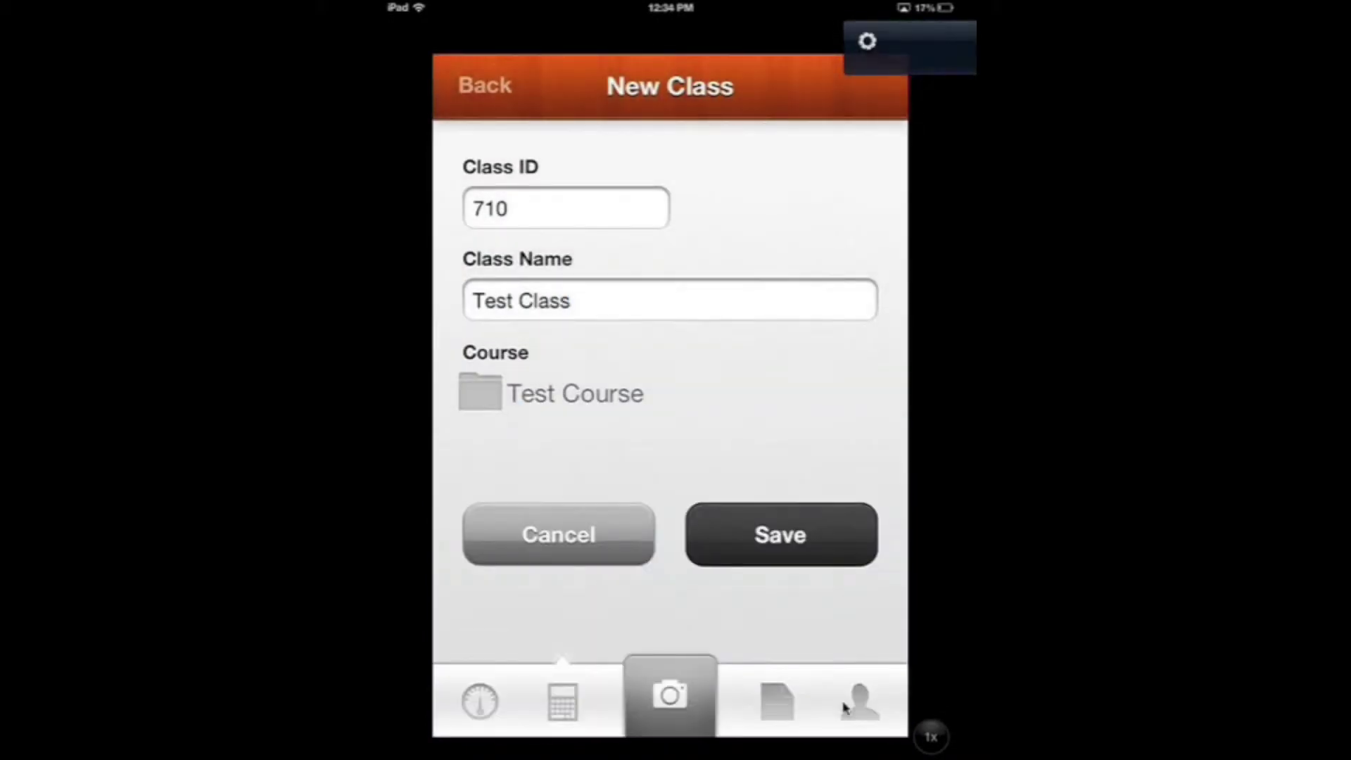
{"action": "left_click", "coordinate": [780, 536]}
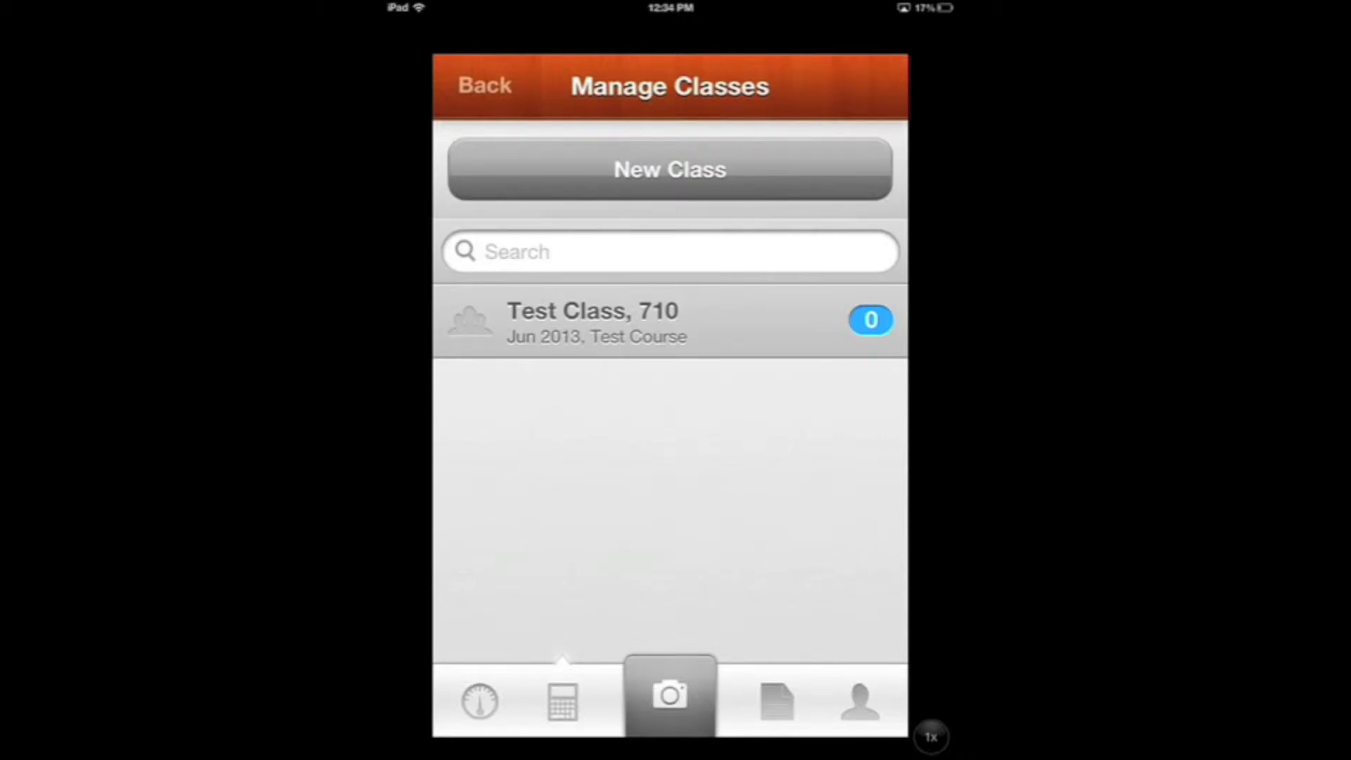
Step: From the home screen, scan the first student's general purpose sheet and accept adding the student to Test Class
{"action": "left_click", "coordinate": [477, 98]}
{"action": "left_click", "coordinate": [477, 98]}
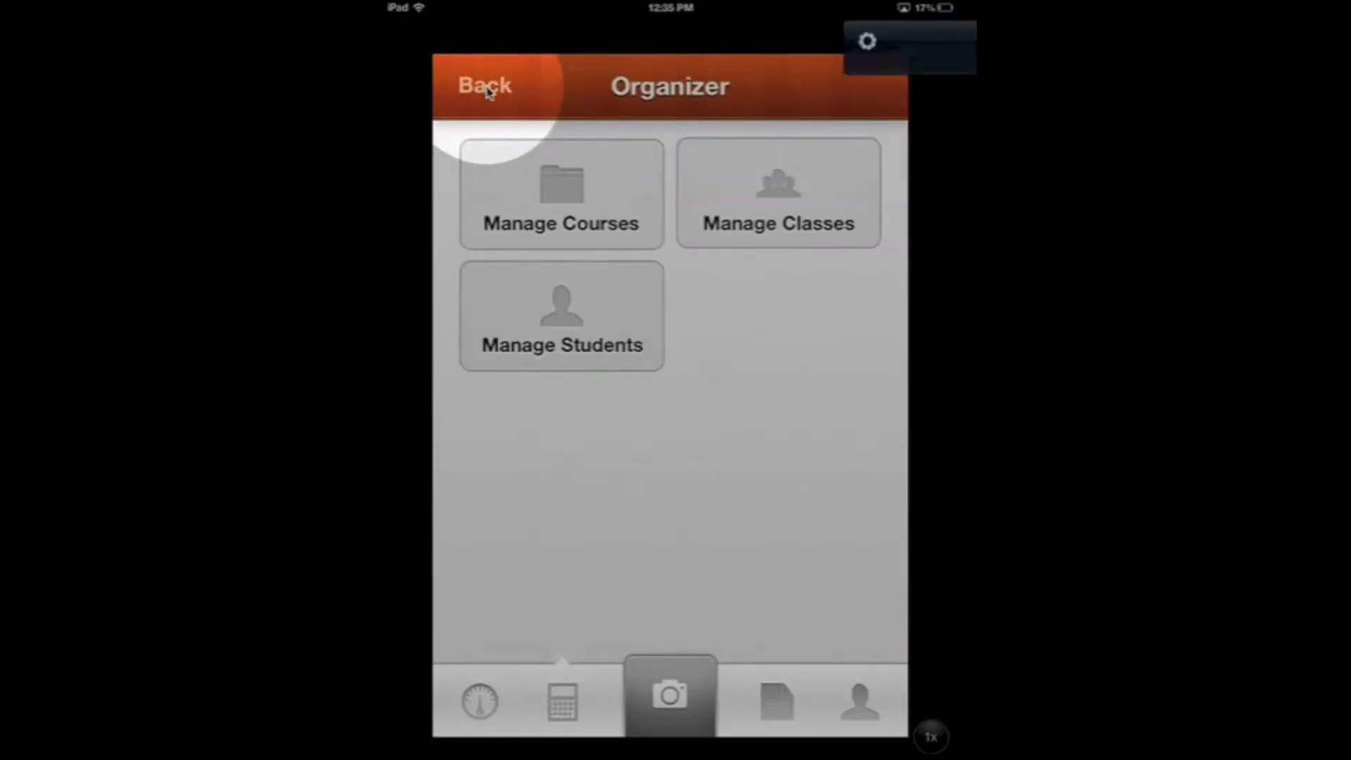
{"action": "left_click", "coordinate": [486, 87]}
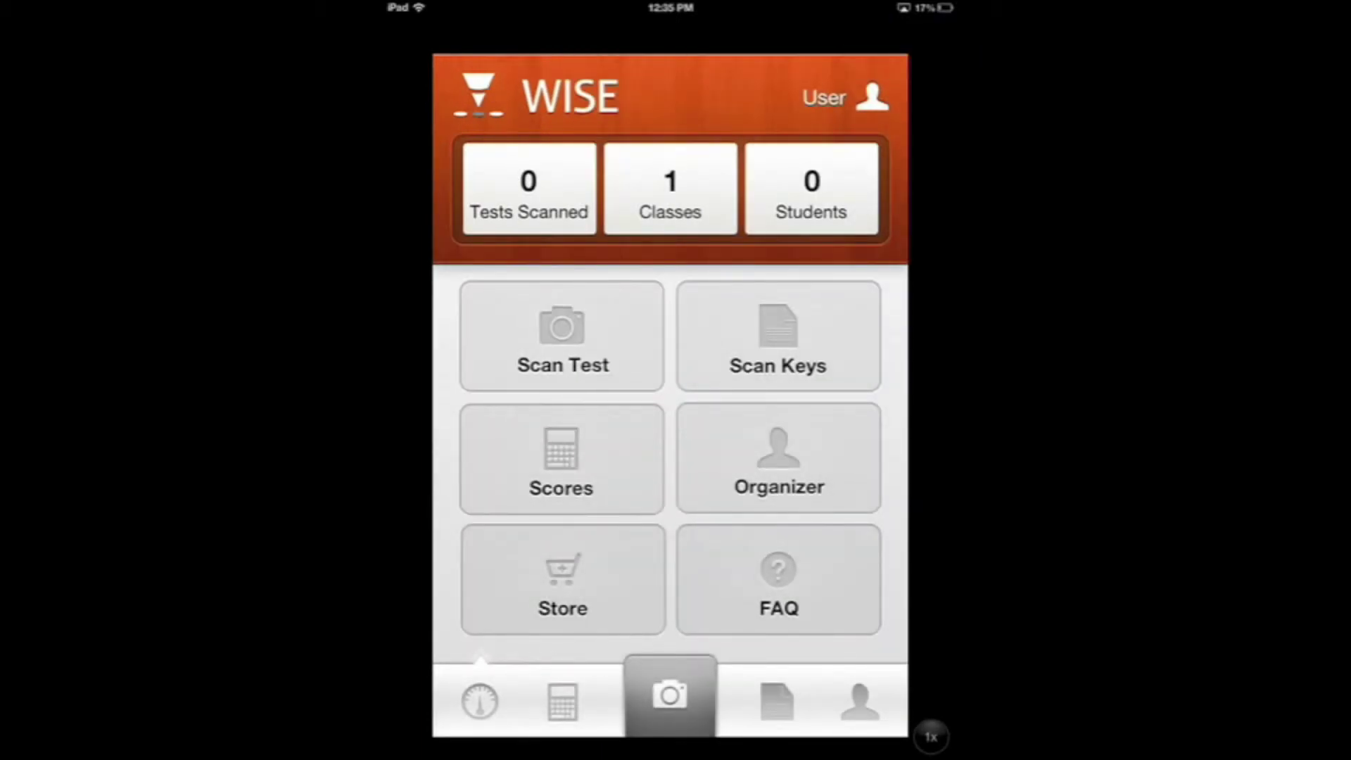
{"action": "left_click", "coordinate": [563, 342]}
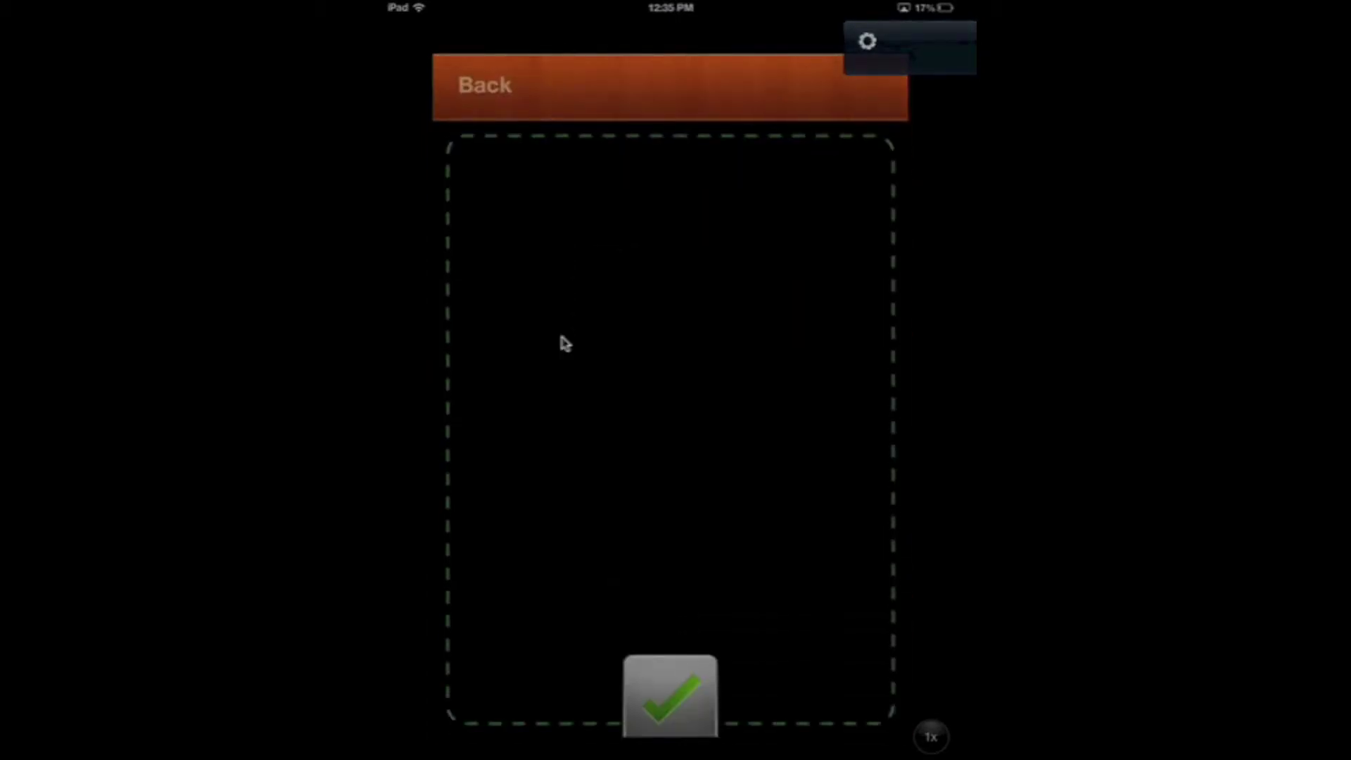
{"action": "left_click", "coordinate": [563, 343]}
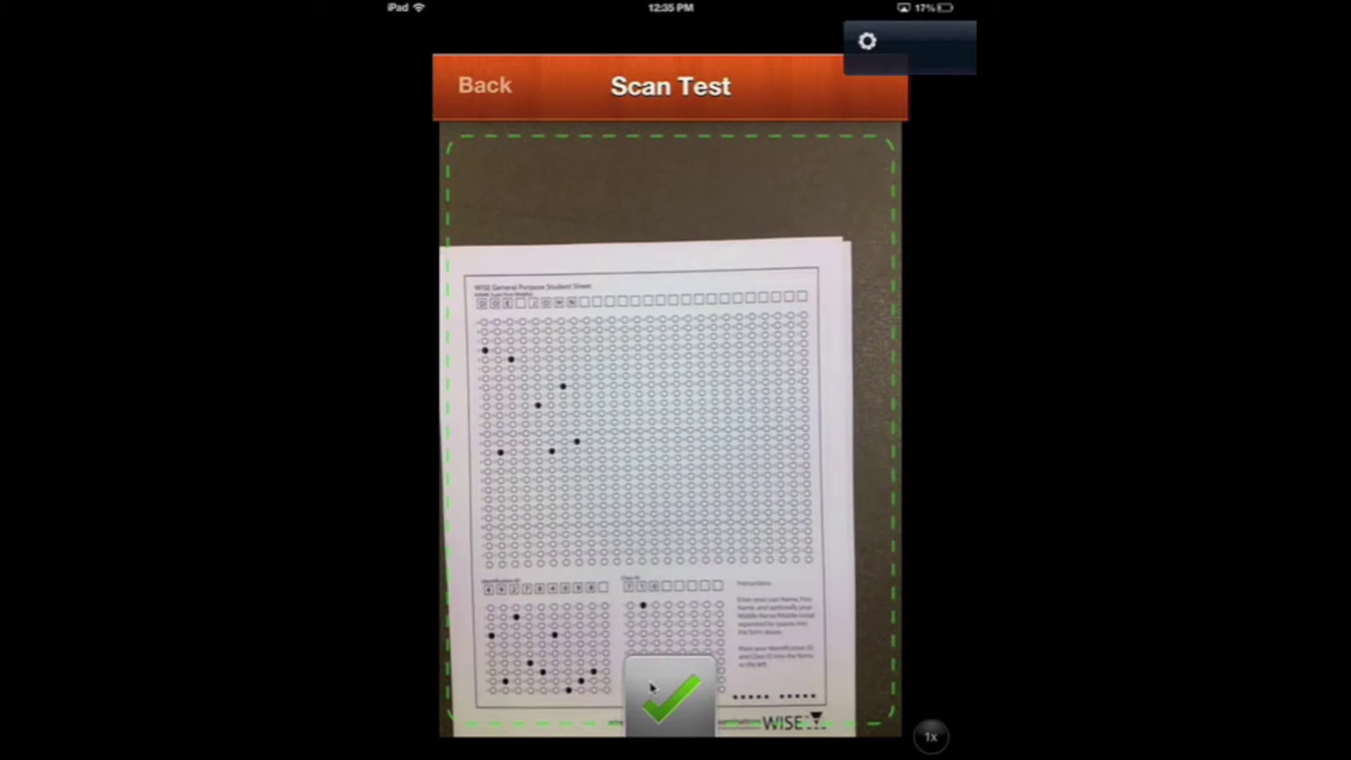
{"action": "left_click", "coordinate": [670, 700]}
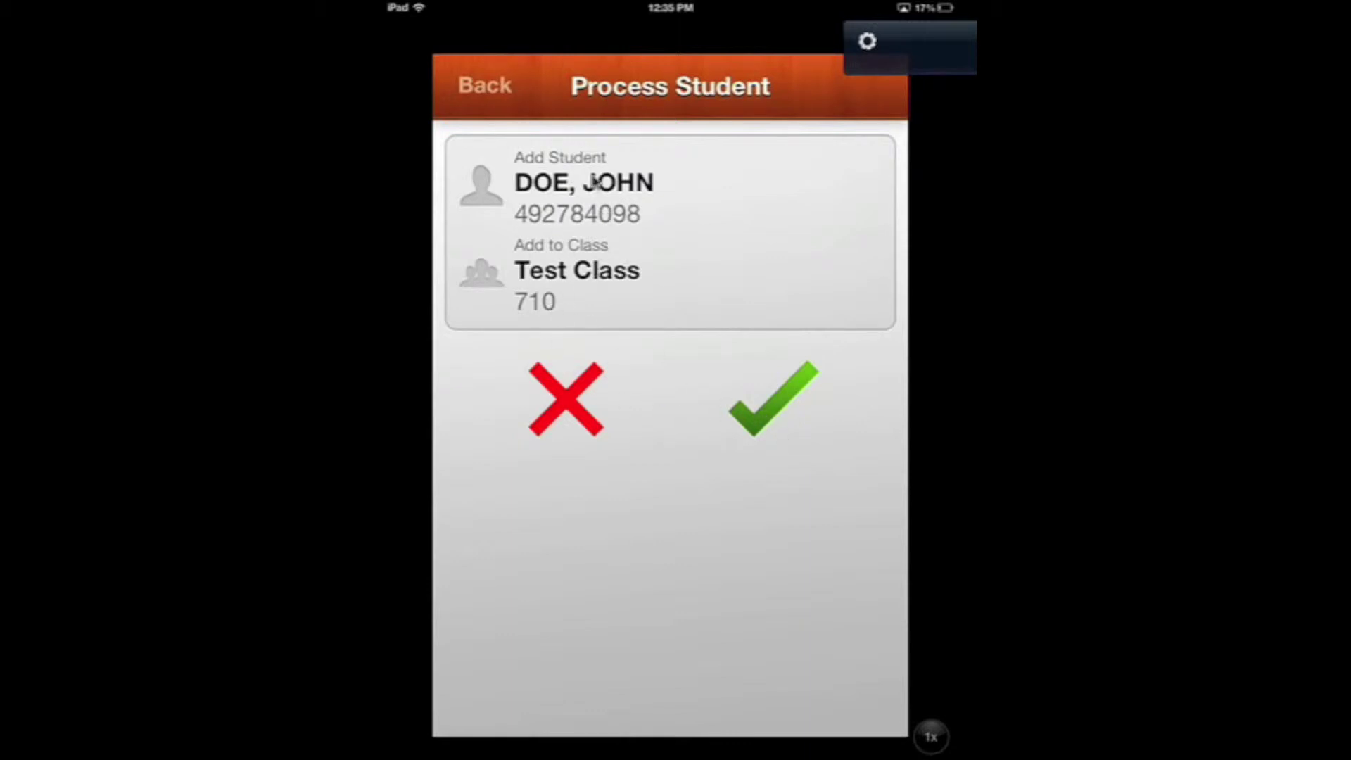
{"action": "left_click", "coordinate": [571, 405]}
{"action": "left_click", "coordinate": [783, 403]}
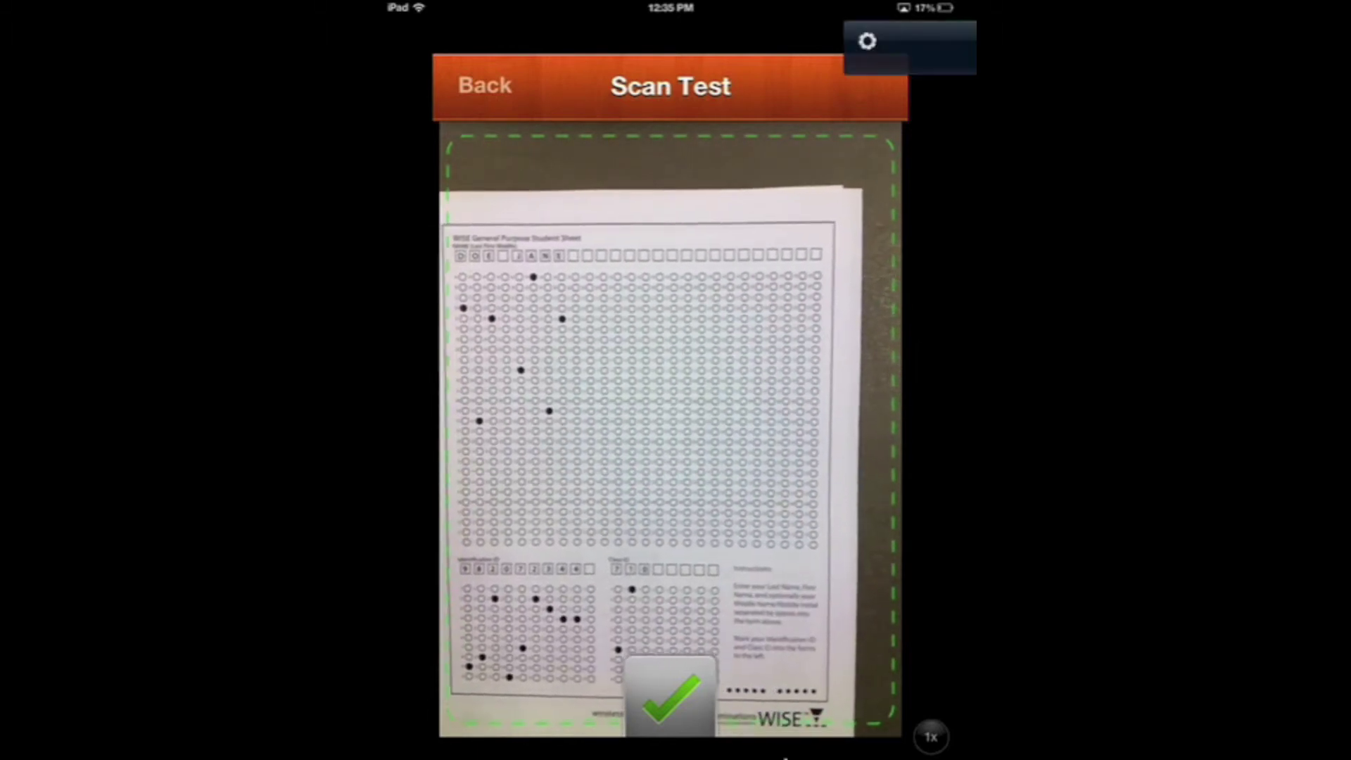
Step: Scan the second student's sheet, accept adding the student to Test Class, and return to the home screen
{"action": "left_click", "coordinate": [667, 696]}
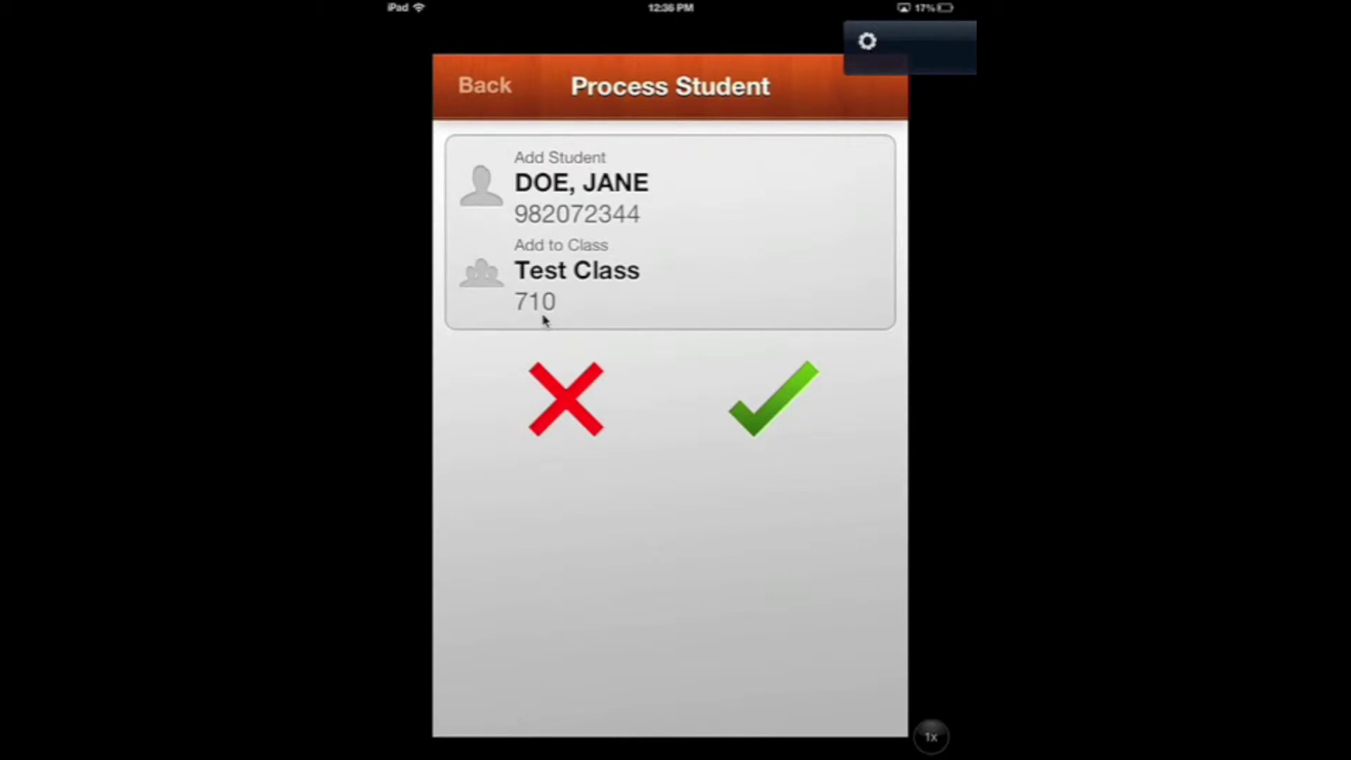
{"action": "left_click", "coordinate": [784, 412]}
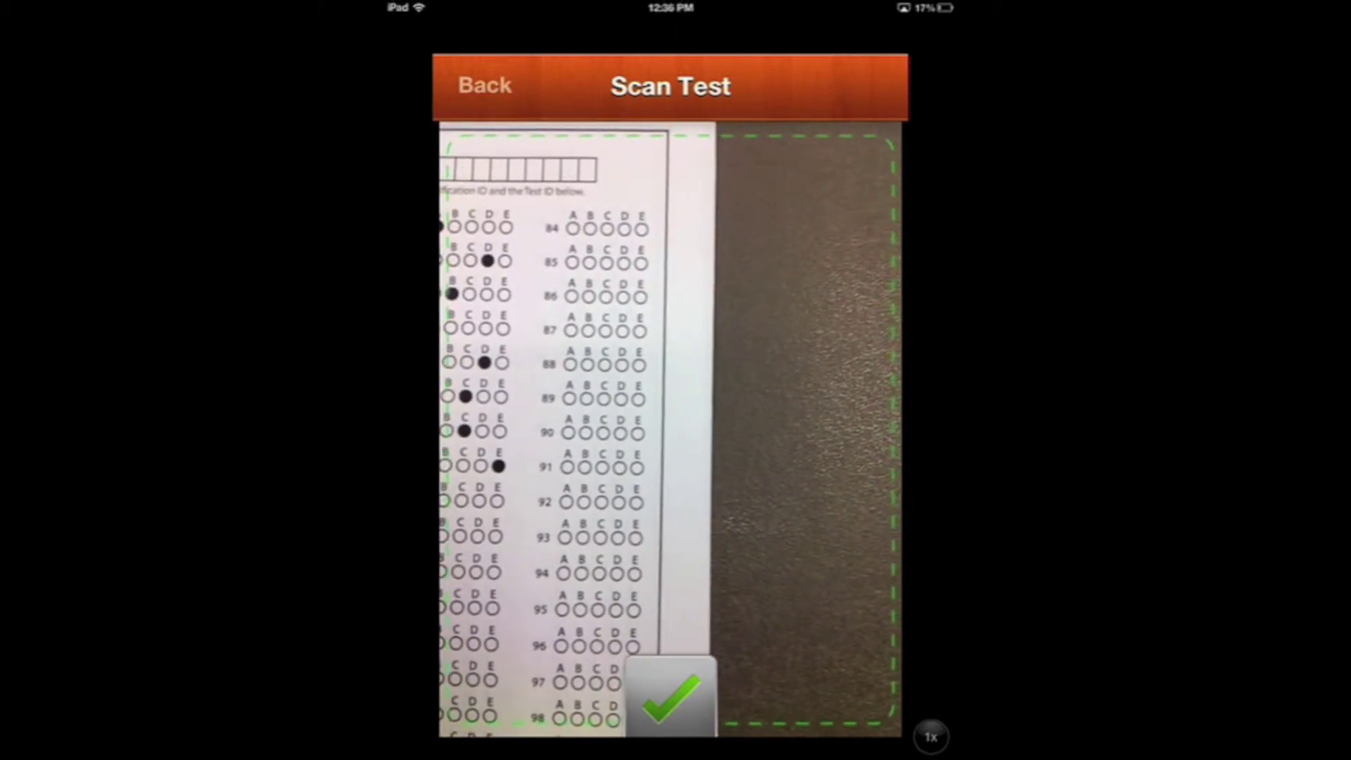
{"action": "left_click", "coordinate": [482, 86]}
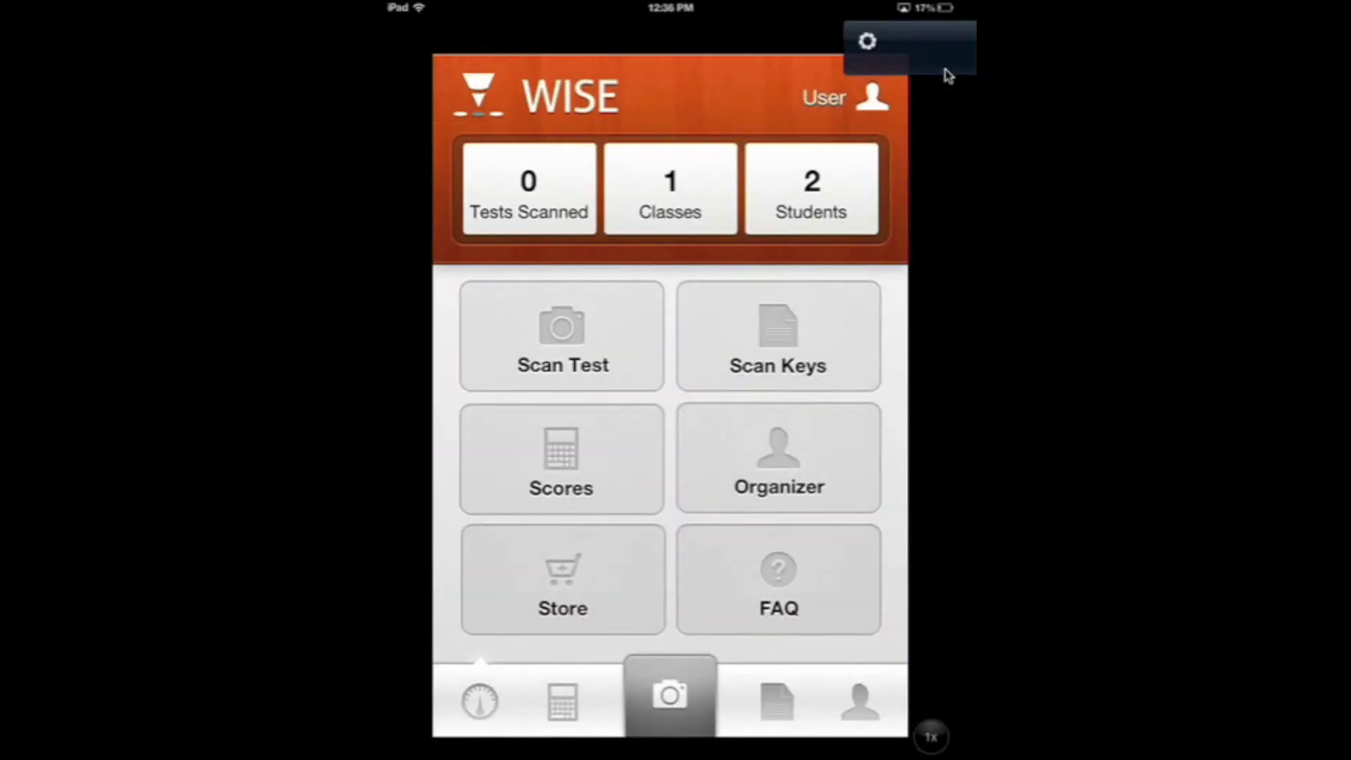
{"action": "left_click", "coordinate": [813, 195]}
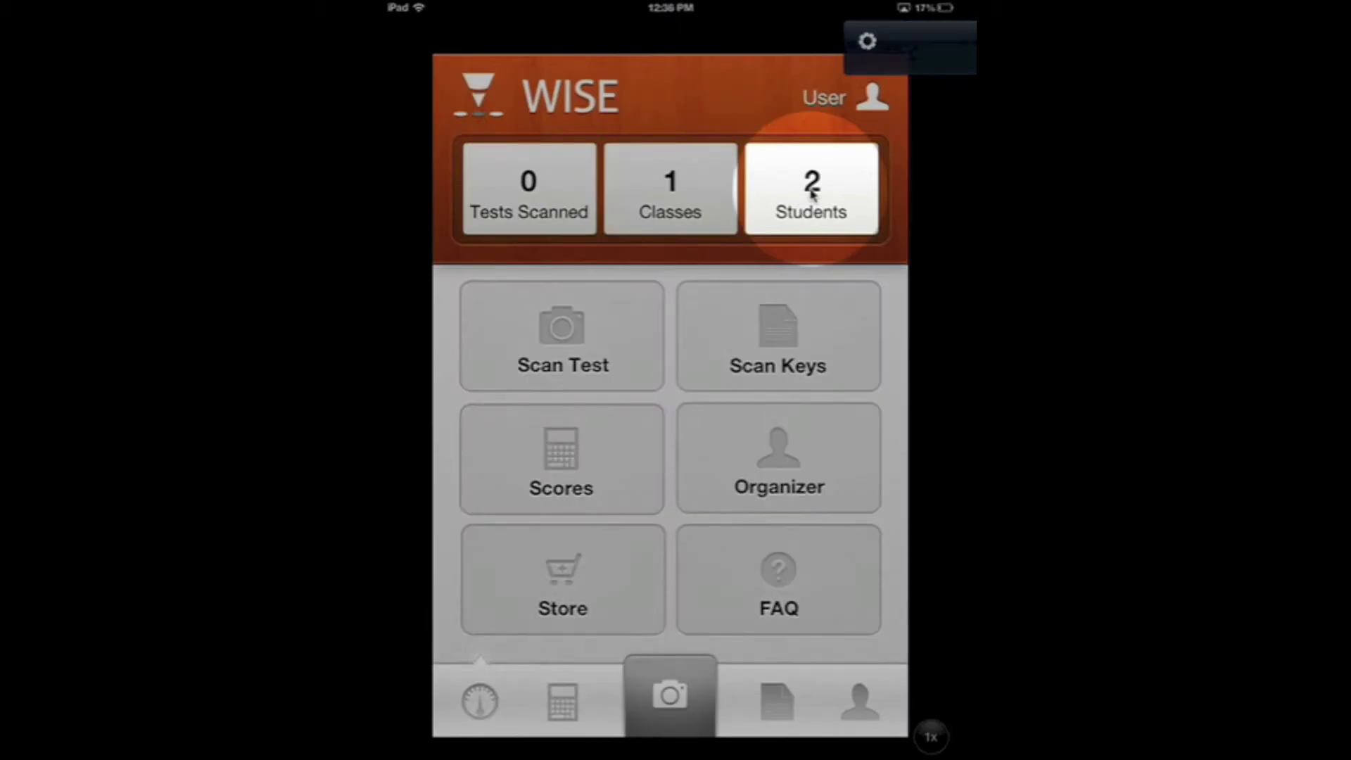
{"action": "left_click", "coordinate": [672, 186]}
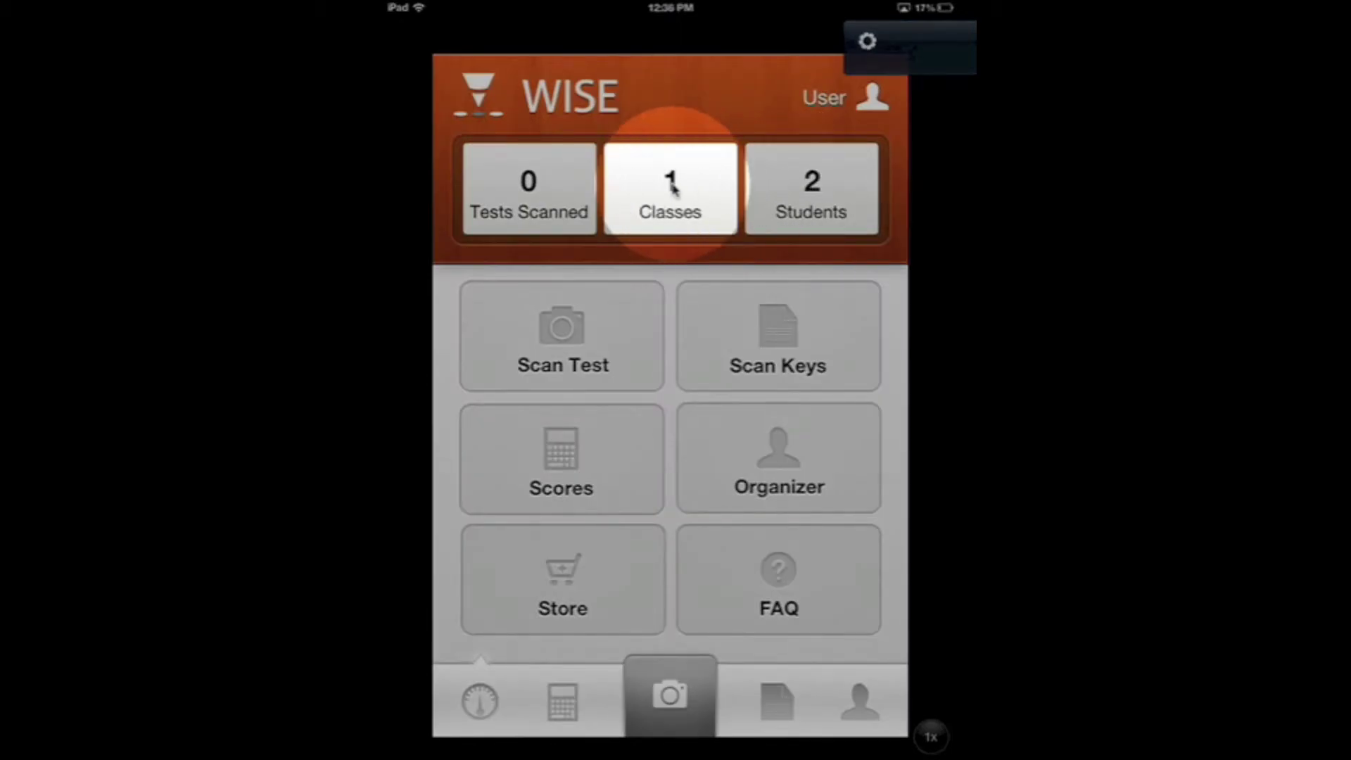
{"action": "left_click", "coordinate": [524, 190]}
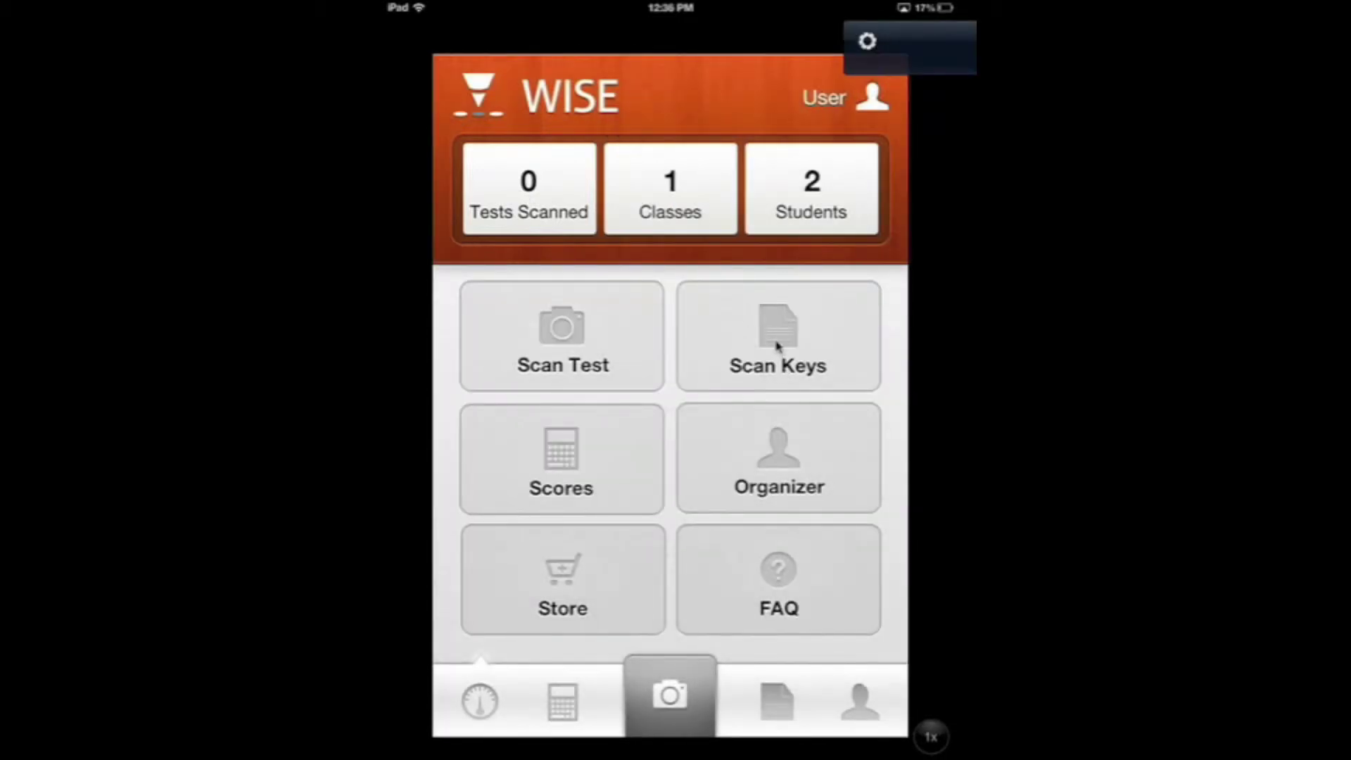
Step: Create a new scan key by capturing the marked answer key sheet with the camera
{"action": "left_click", "coordinate": [778, 346]}
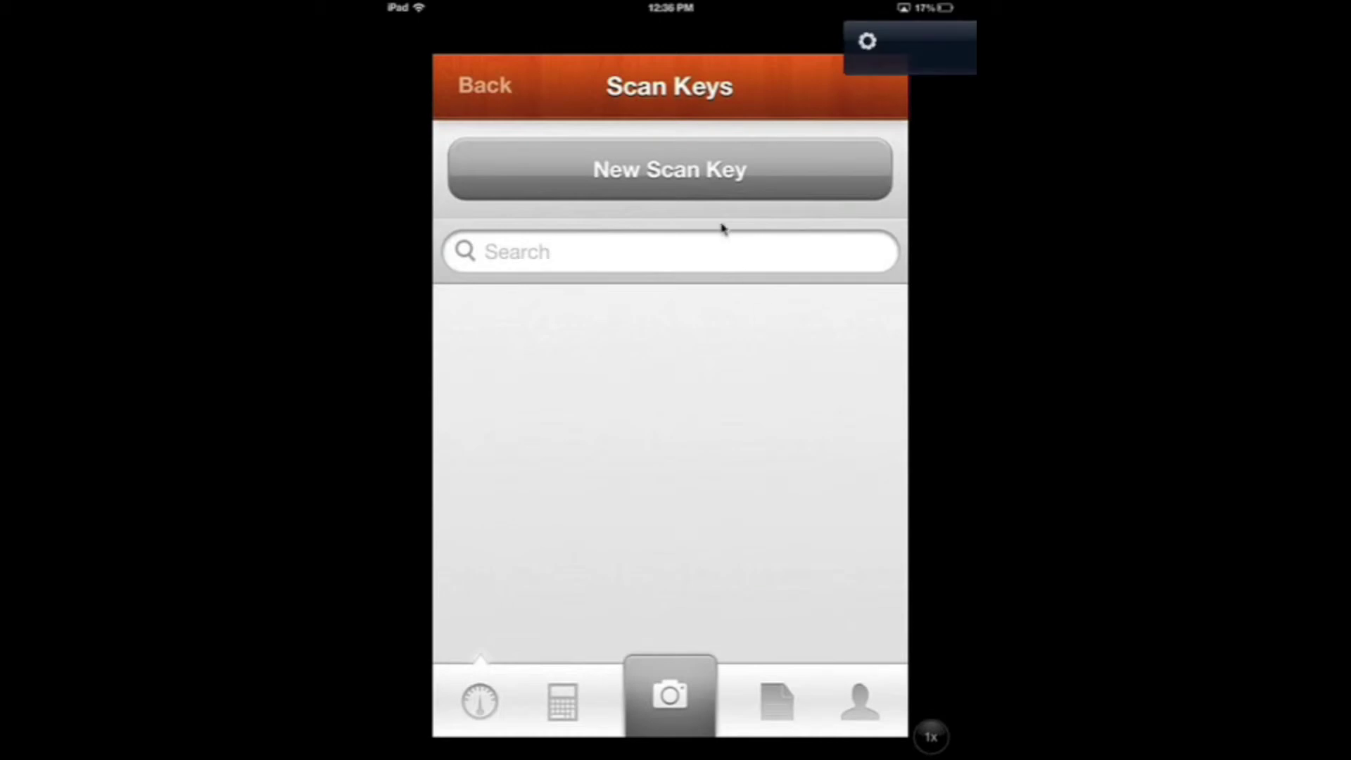
{"action": "left_click", "coordinate": [669, 166]}
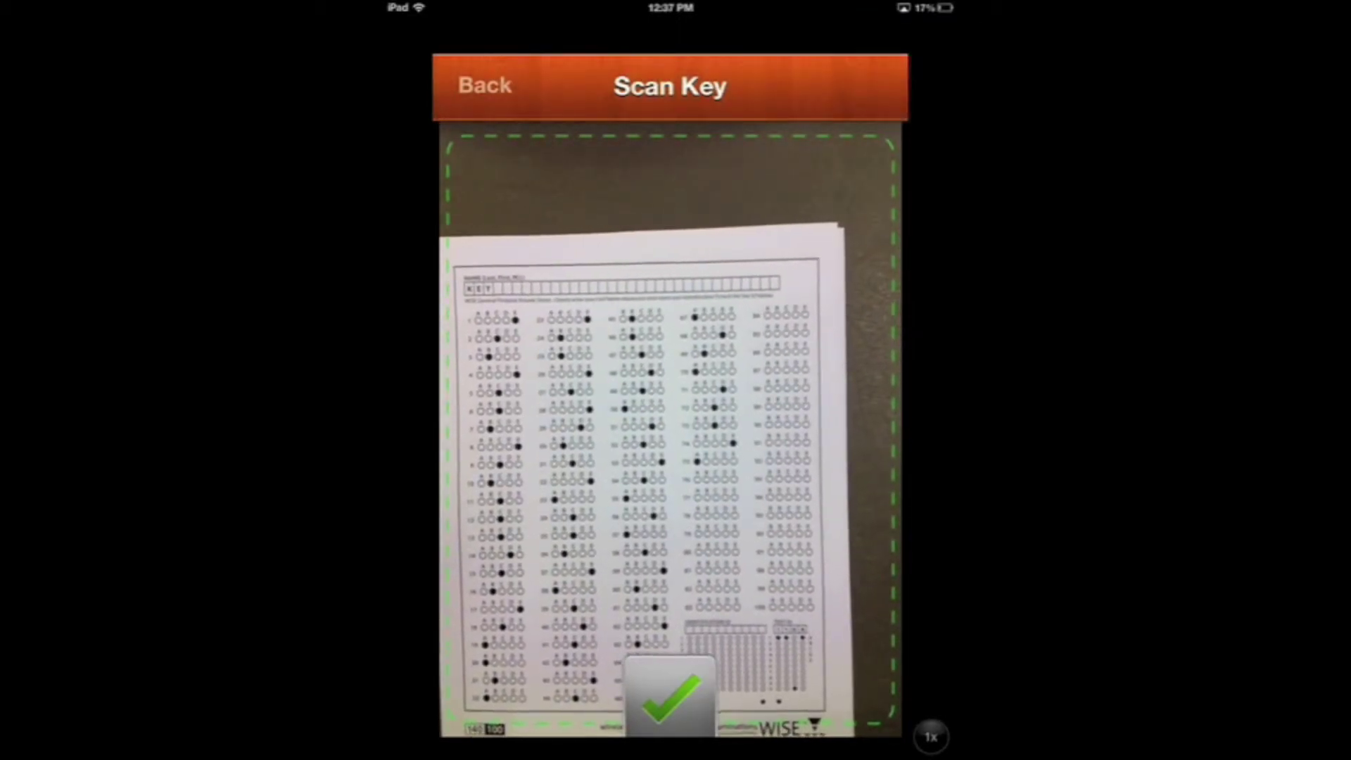
{"action": "left_click", "coordinate": [669, 704]}
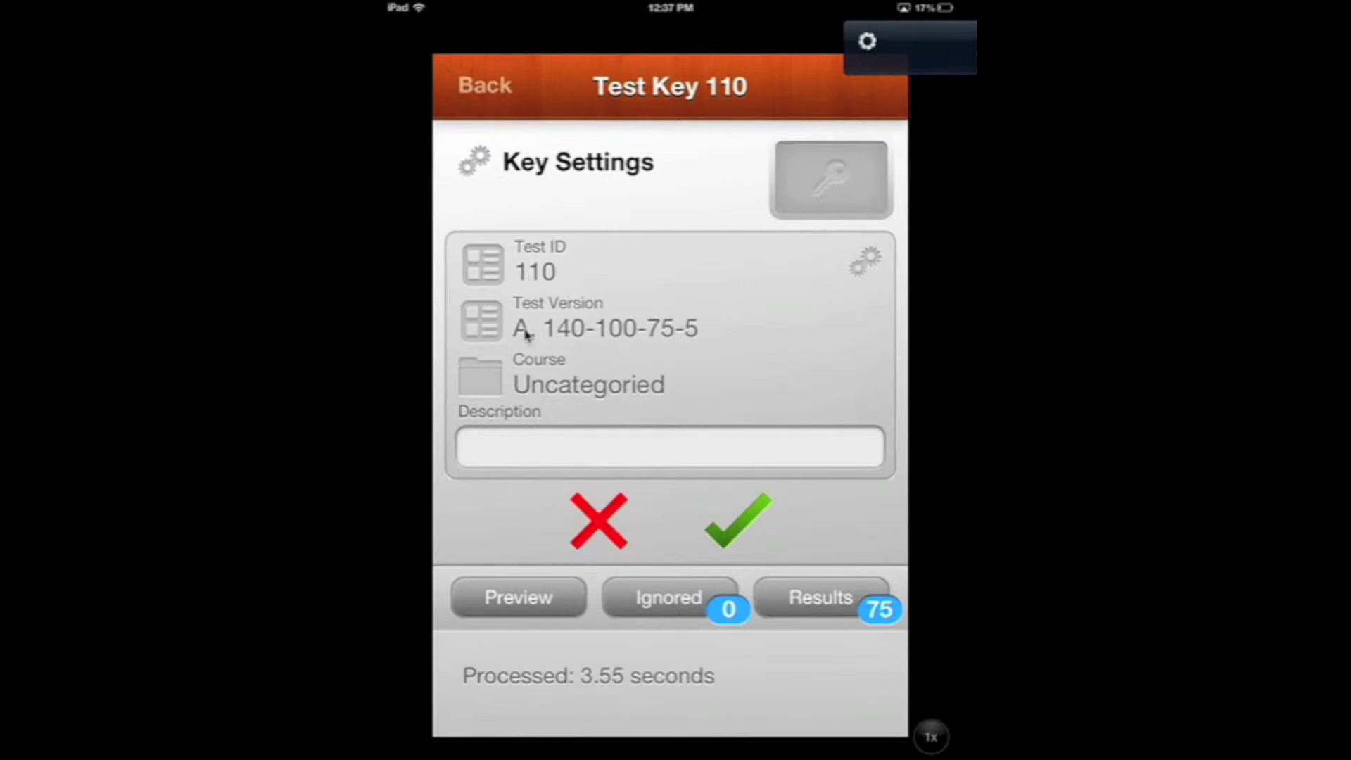
{"action": "left_click", "coordinate": [883, 612]}
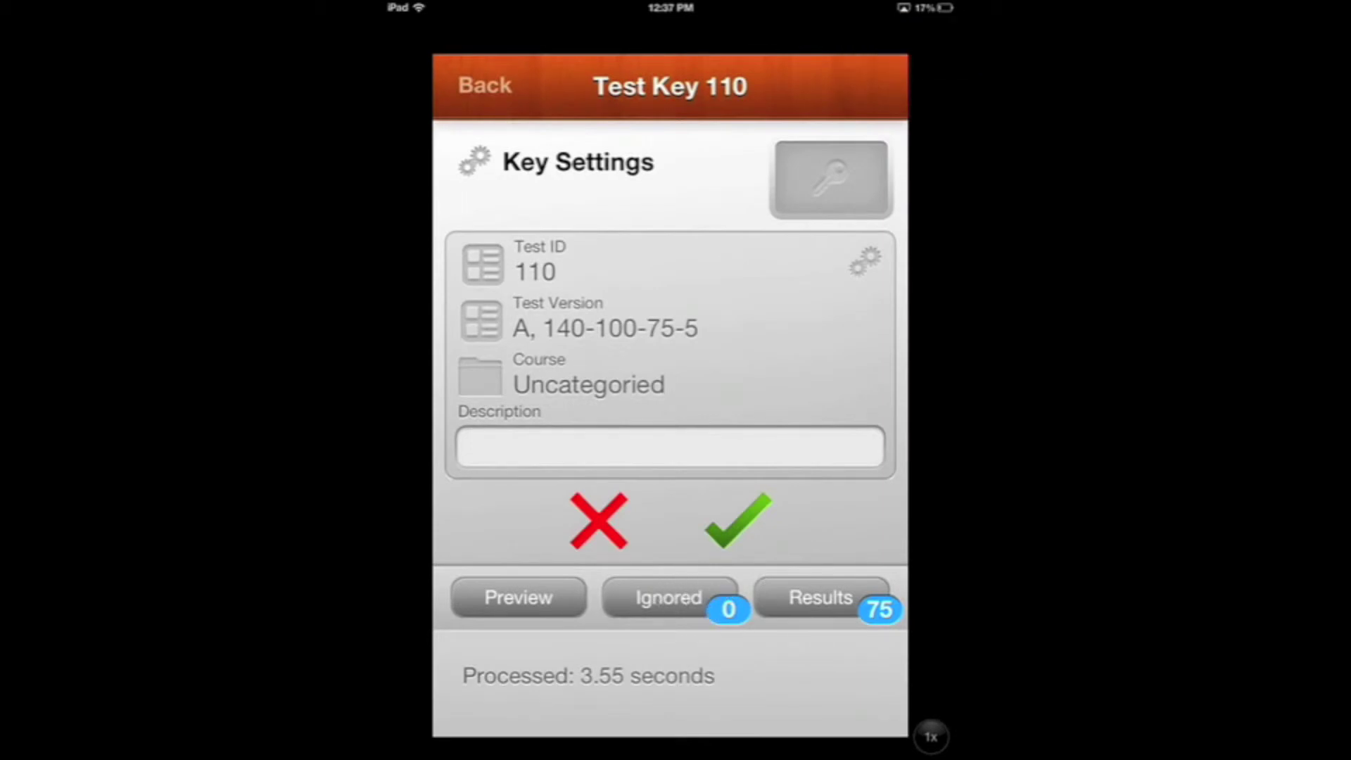
Step: Assign the scanned key to the course Test Course, TC-1 and save the key settings
{"action": "left_click", "coordinate": [552, 386]}
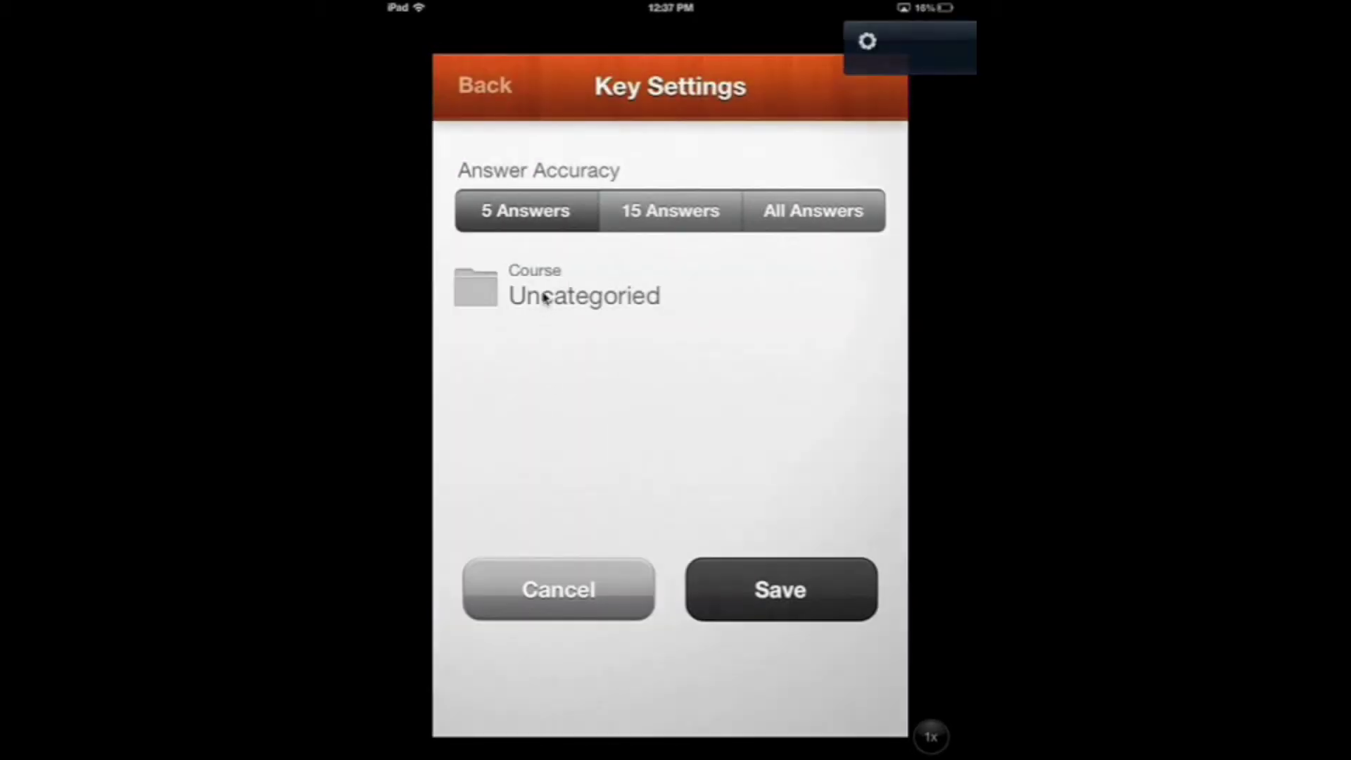
{"action": "left_click", "coordinate": [545, 297]}
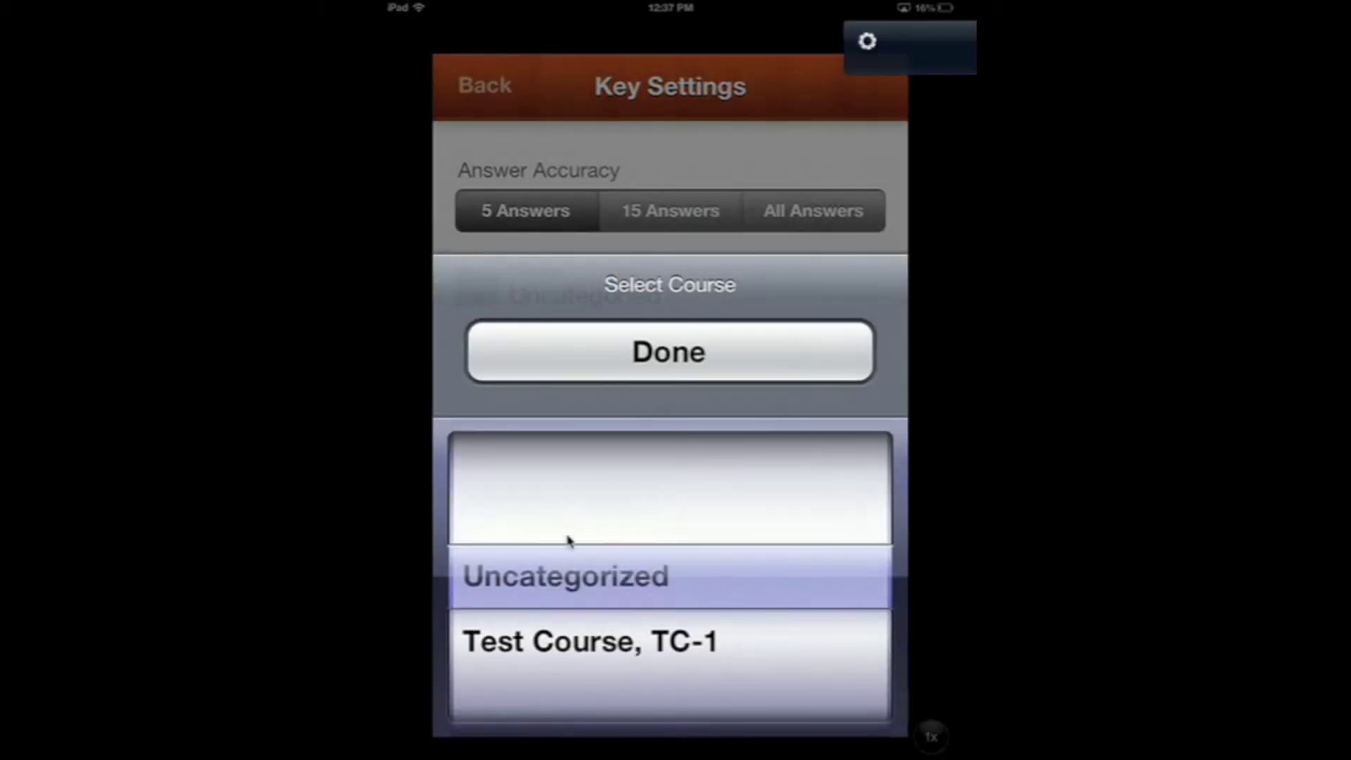
{"action": "left_click_drag", "start_coordinate": [552, 647], "coordinate": [690, 651]}
{"action": "left_click", "coordinate": [681, 361]}
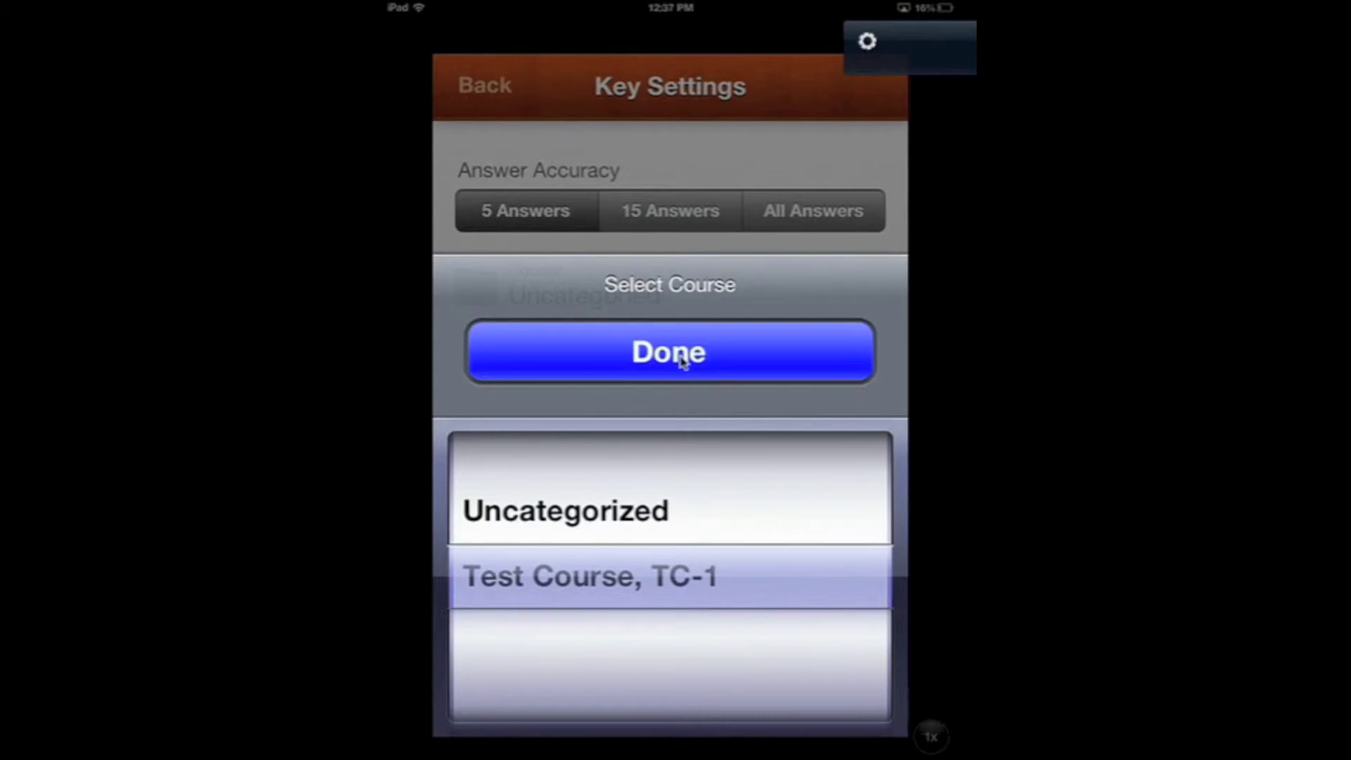
{"action": "left_click", "coordinate": [770, 597]}
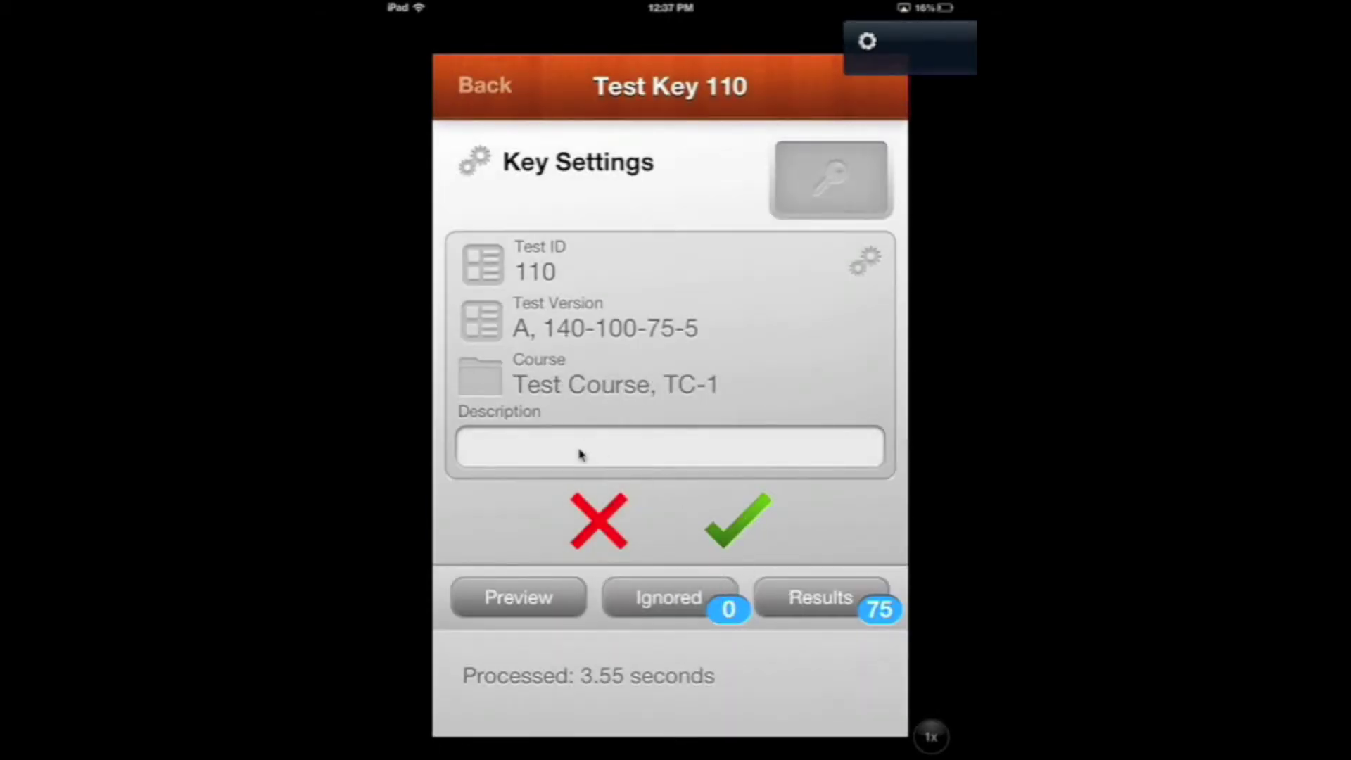
Step: Enter Sample Test 1 as the key's description and accept the key
{"action": "left_click", "coordinate": [581, 454]}
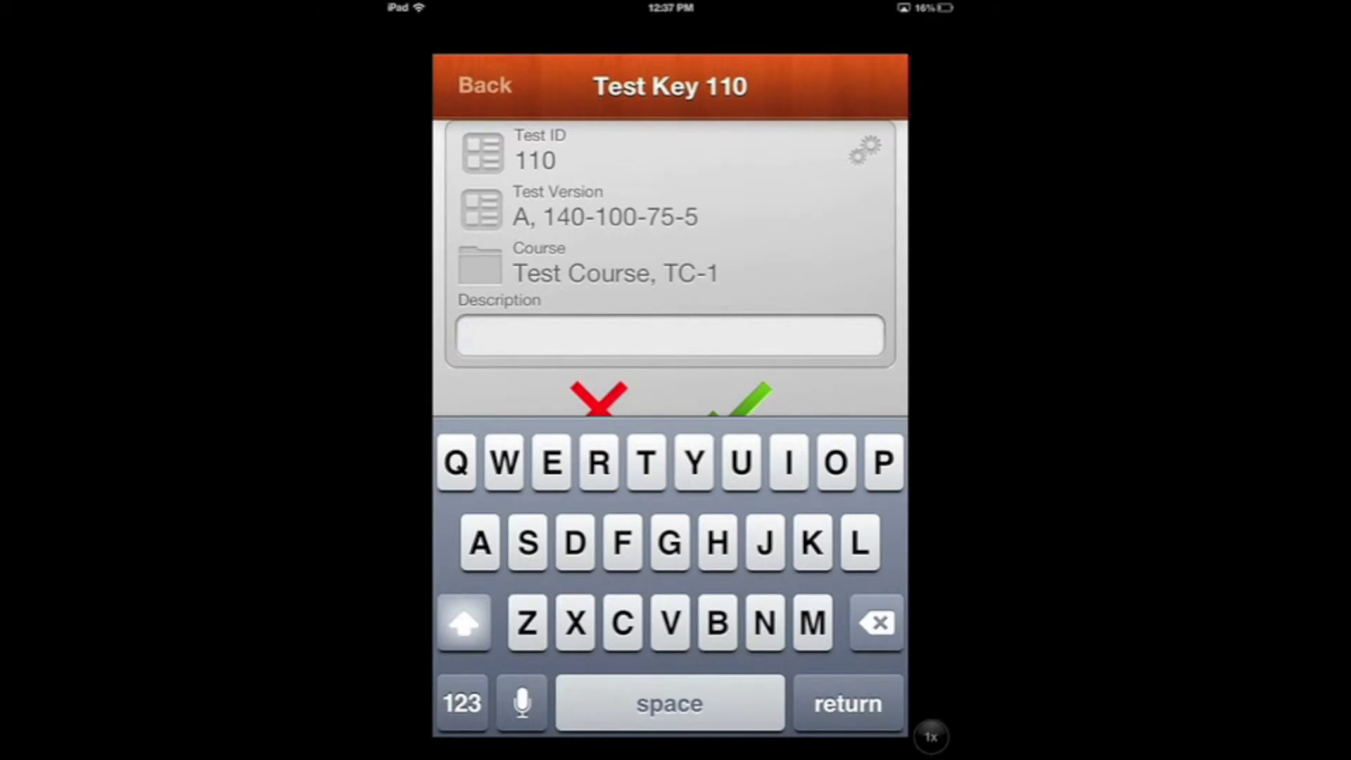
{"action": "type", "text": "Sample "}
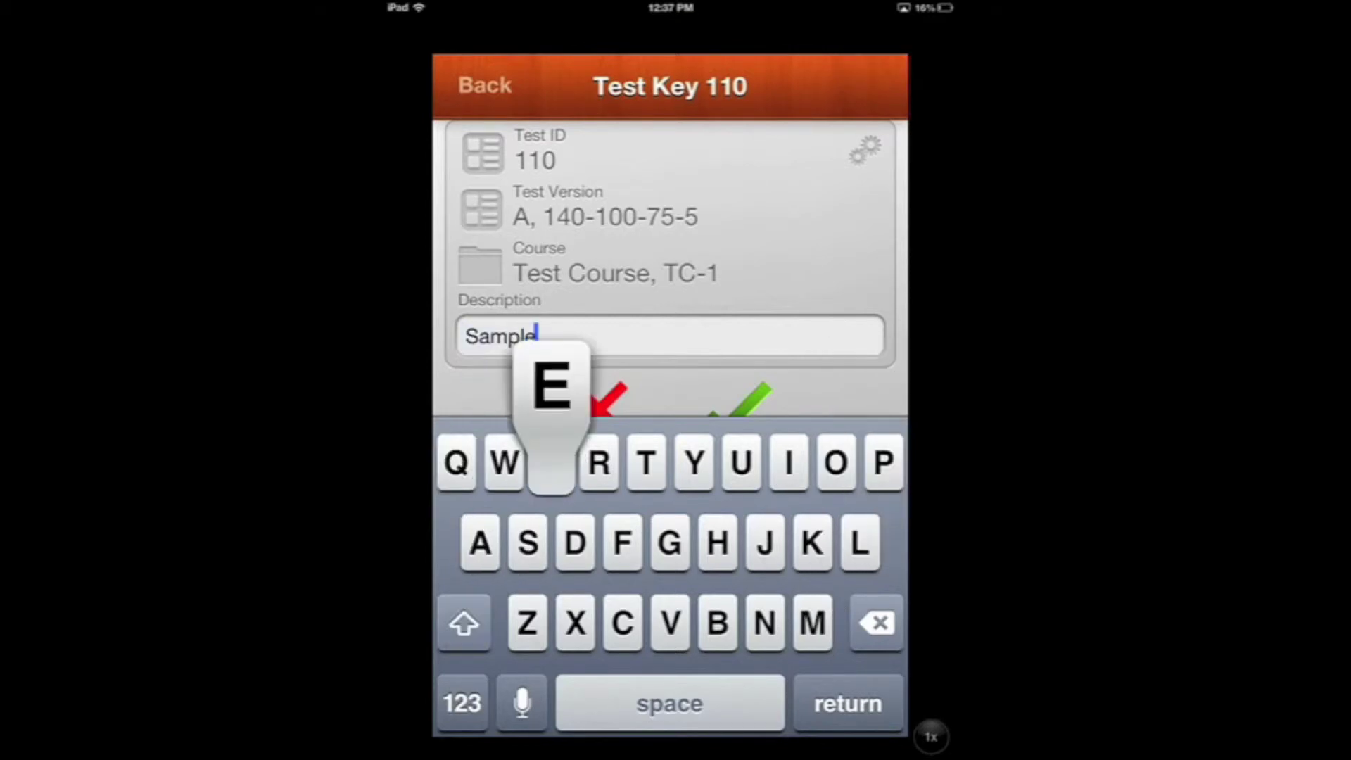
{"action": "type", "text": "Te"}
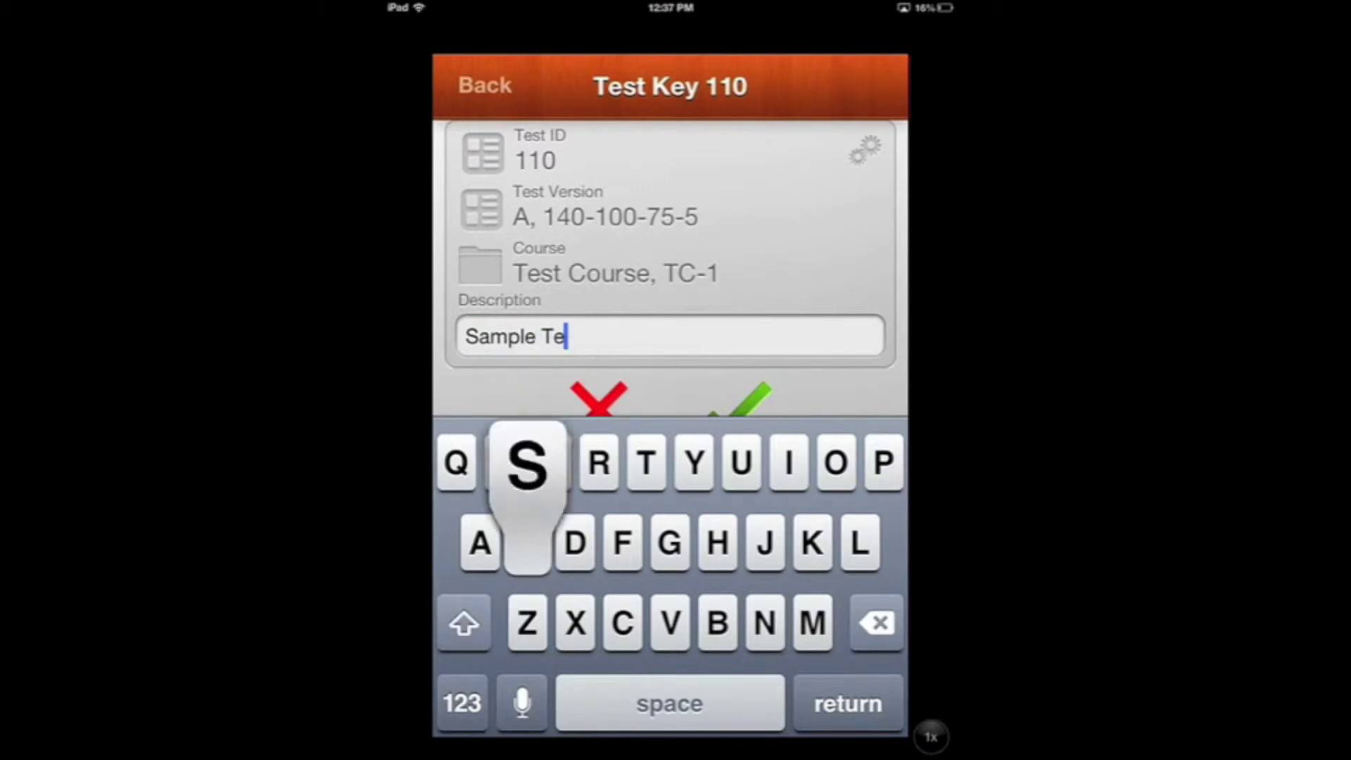
{"action": "type", "text": "st 1"}
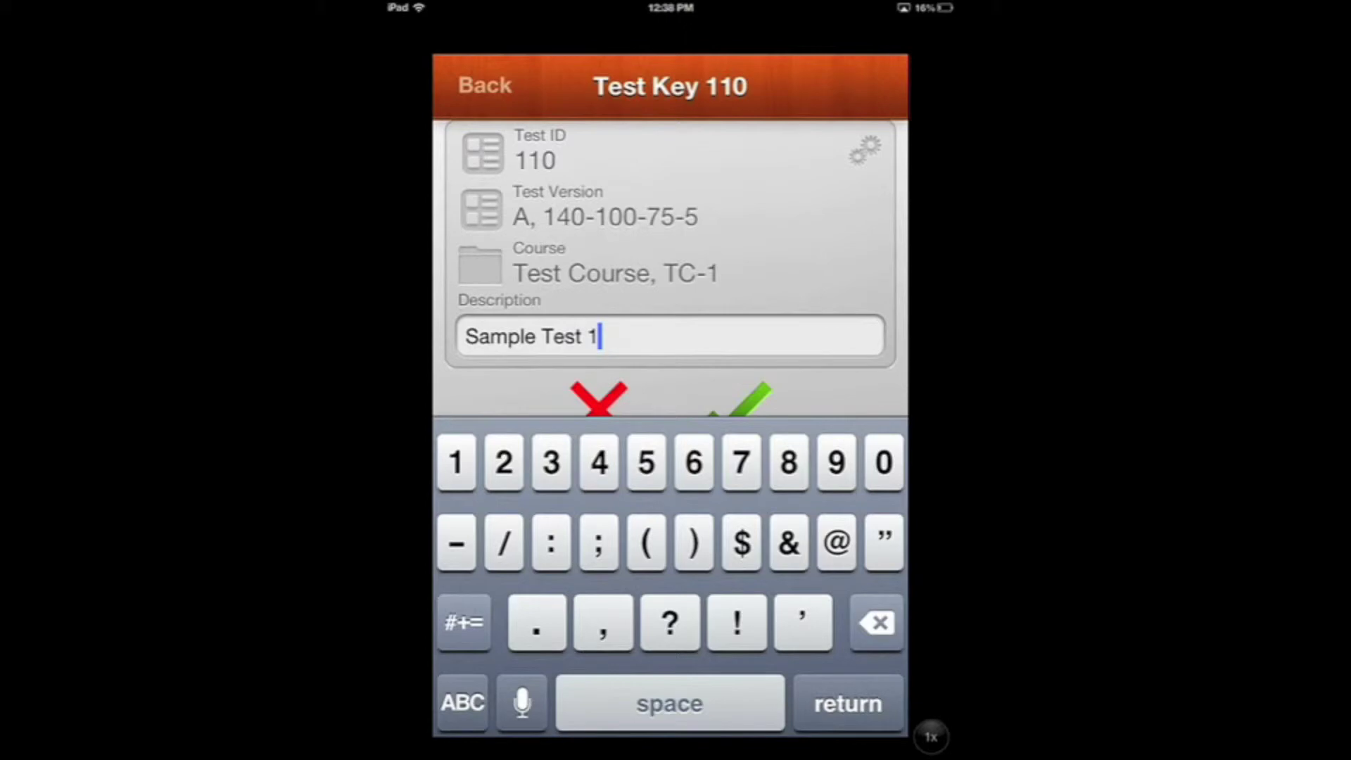
{"action": "key", "text": "Return"}
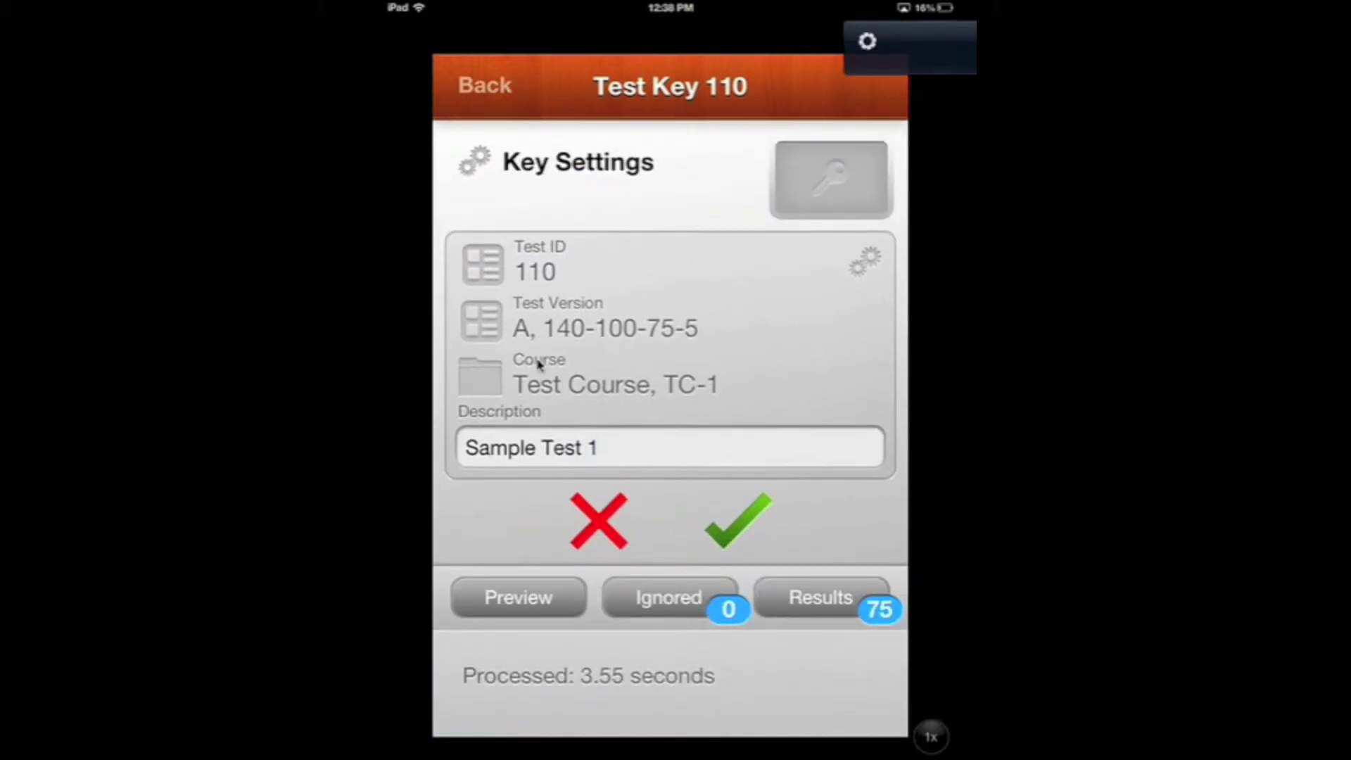
{"action": "left_click", "coordinate": [740, 535]}
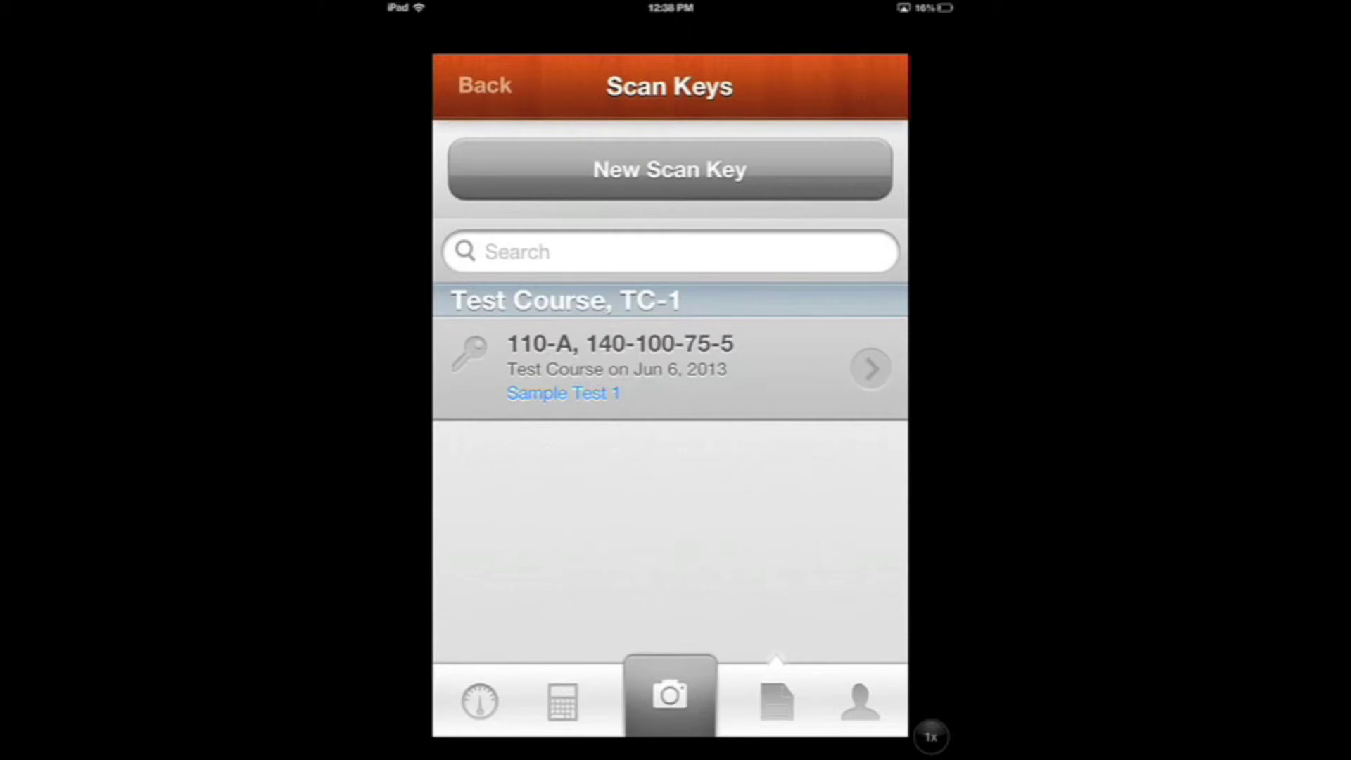
Step: Return to the home screen and scan the first student's completed test sheet
{"action": "left_click", "coordinate": [486, 86]}
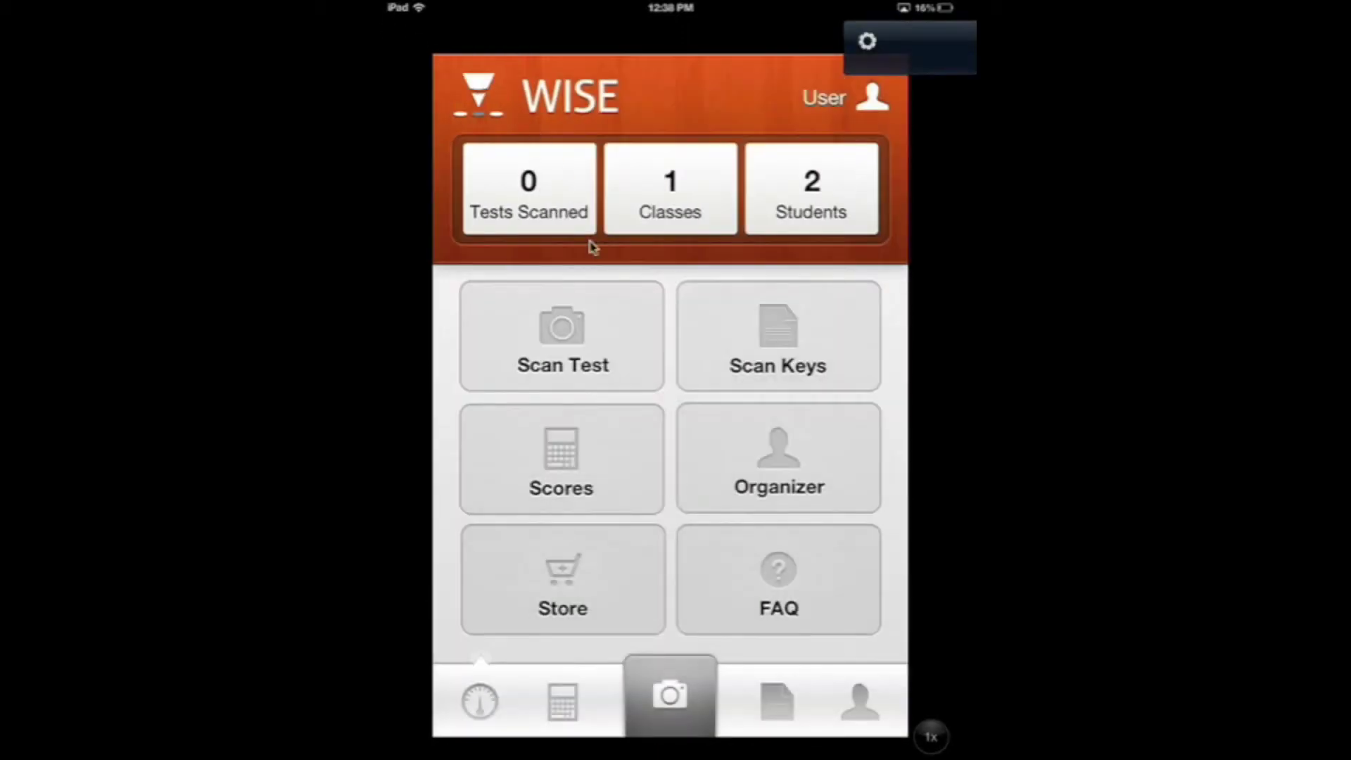
{"action": "left_click", "coordinate": [555, 352]}
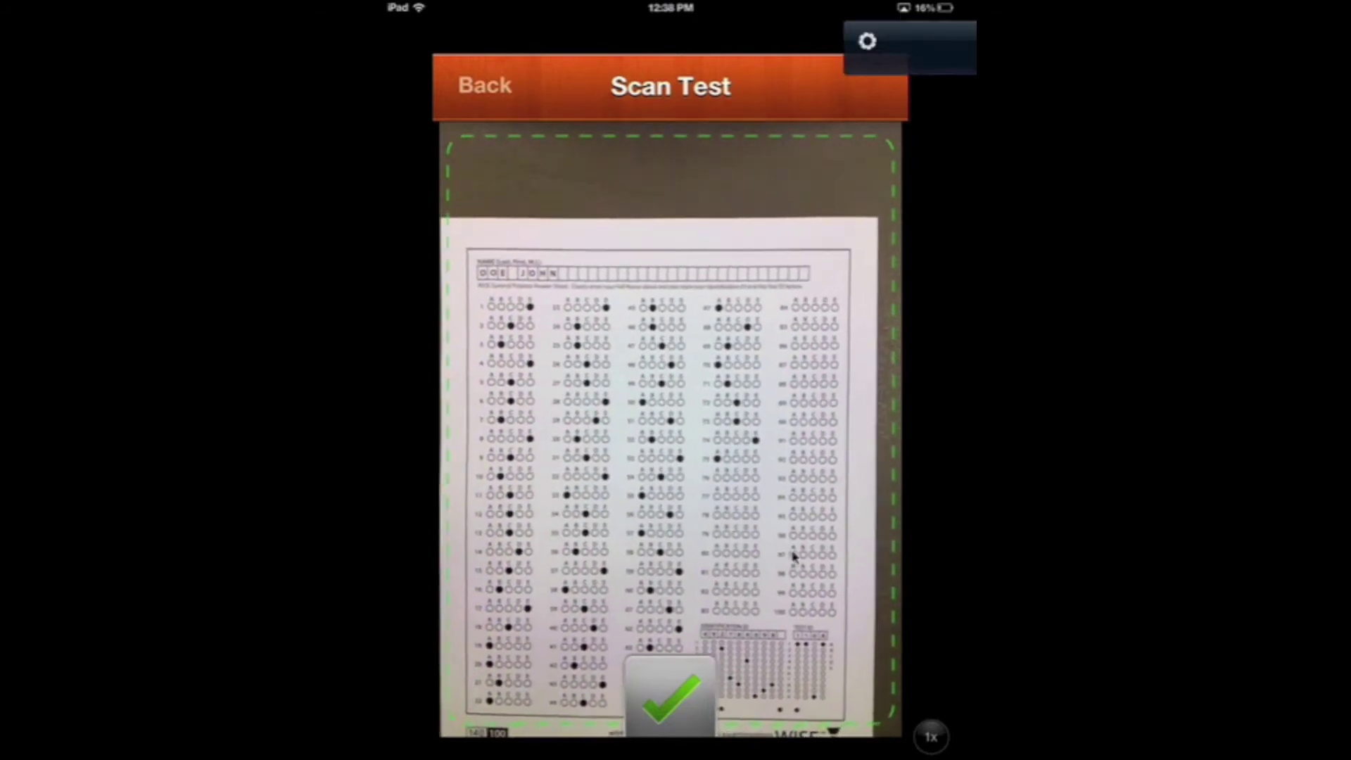
{"action": "left_click", "coordinate": [796, 648]}
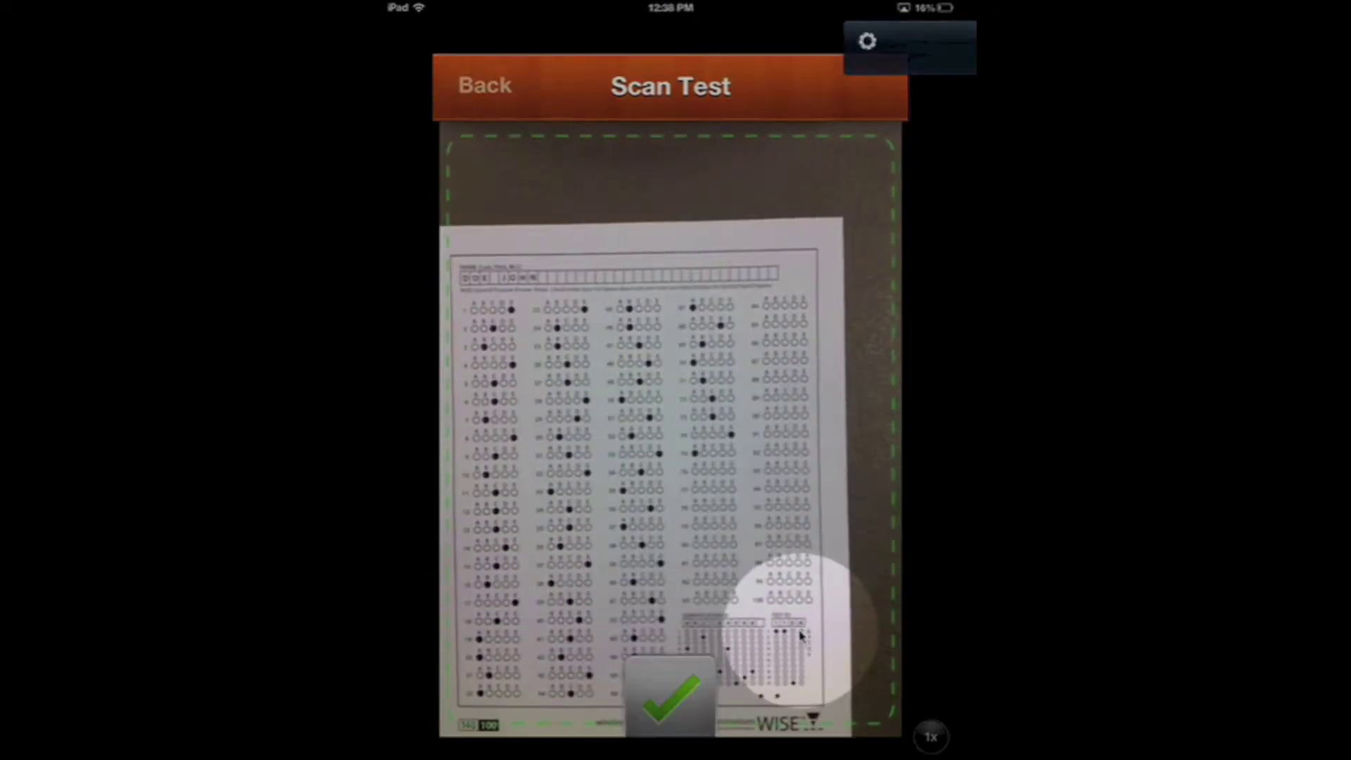
{"action": "left_click_drag", "start_coordinate": [801, 653], "coordinate": [737, 656]}
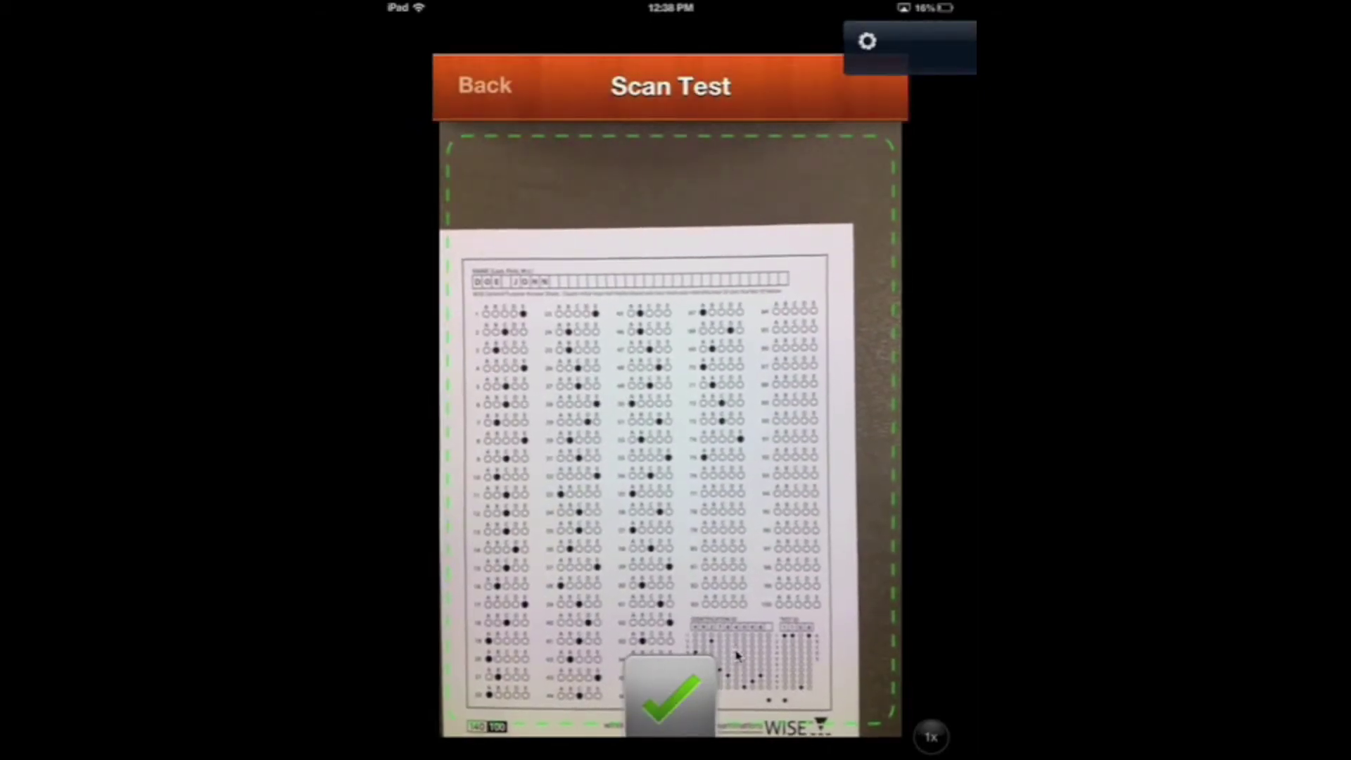
{"action": "left_click", "coordinate": [671, 697]}
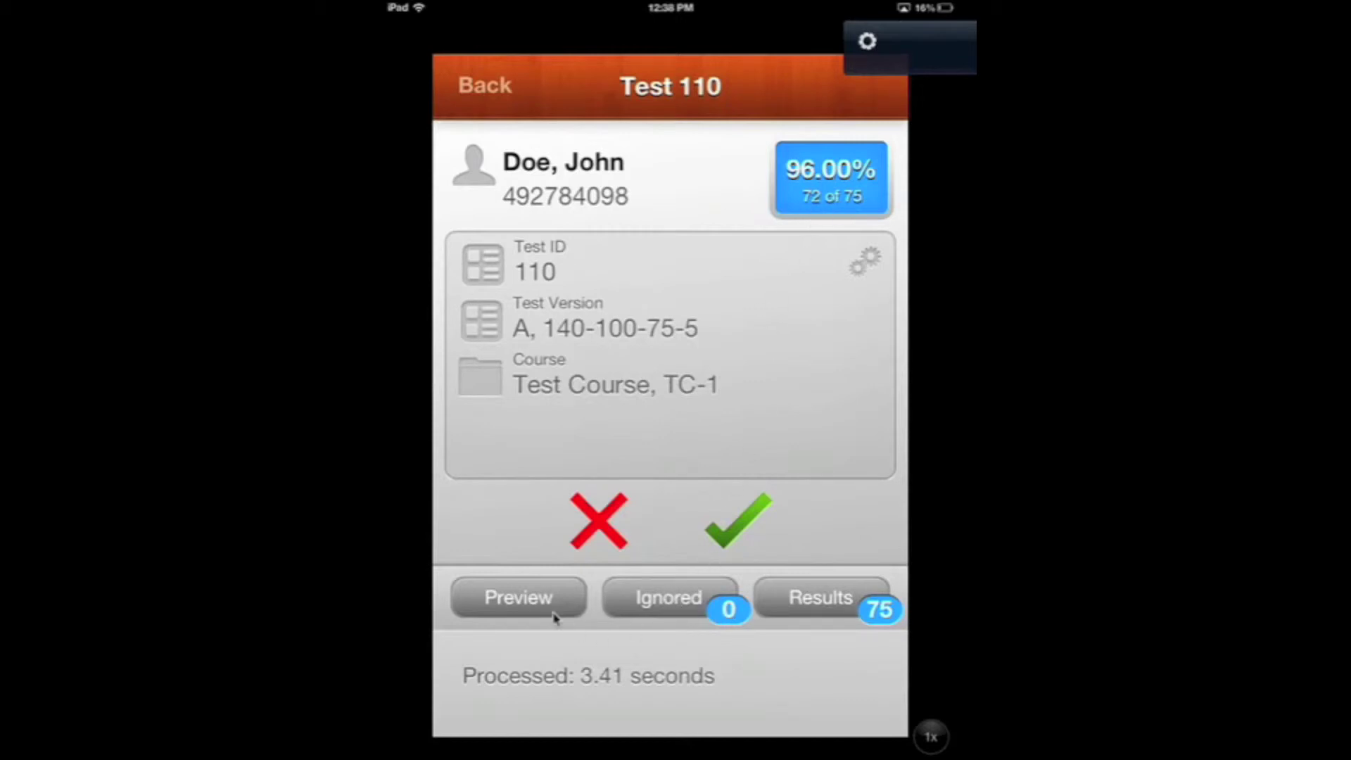
Step: Review the first student's sheet preview and per-question results, and accept the scanned test
{"action": "left_click", "coordinate": [520, 600]}
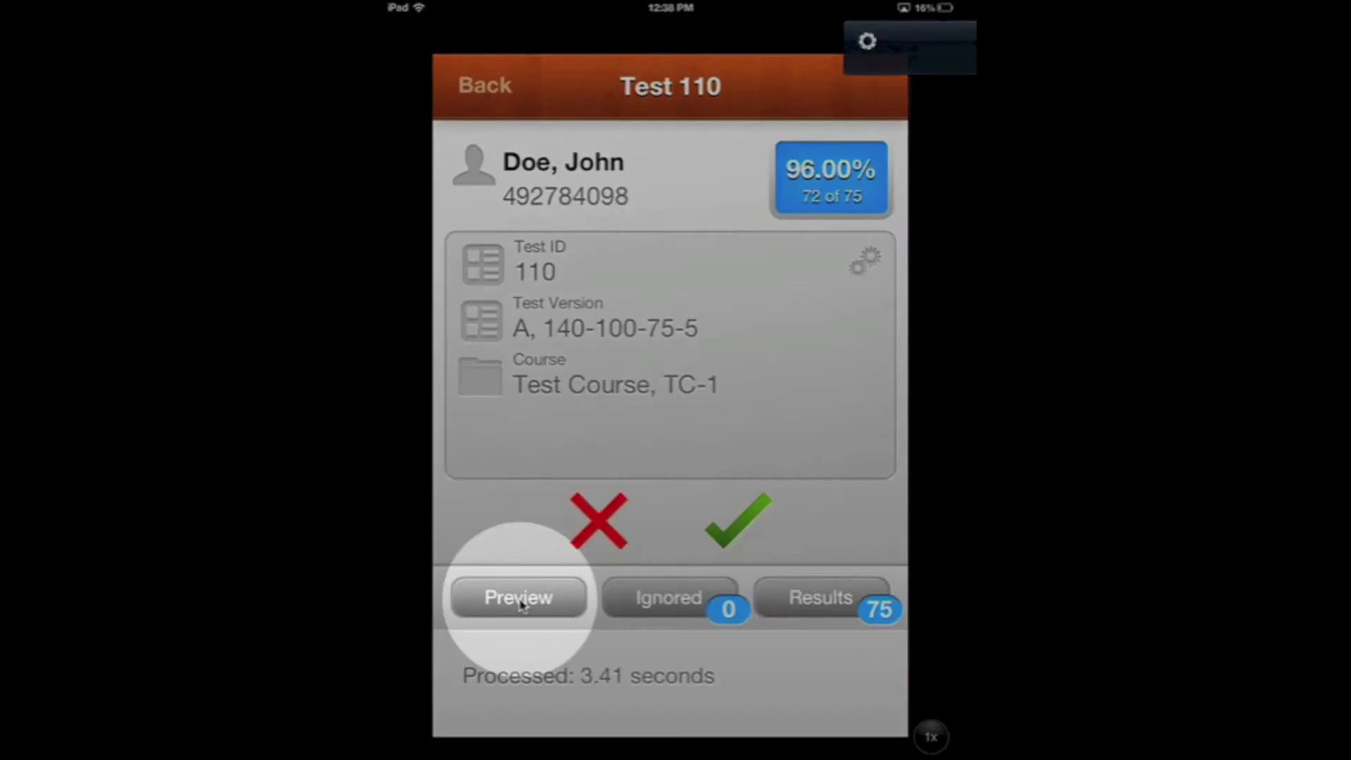
{"action": "left_click", "coordinate": [519, 600]}
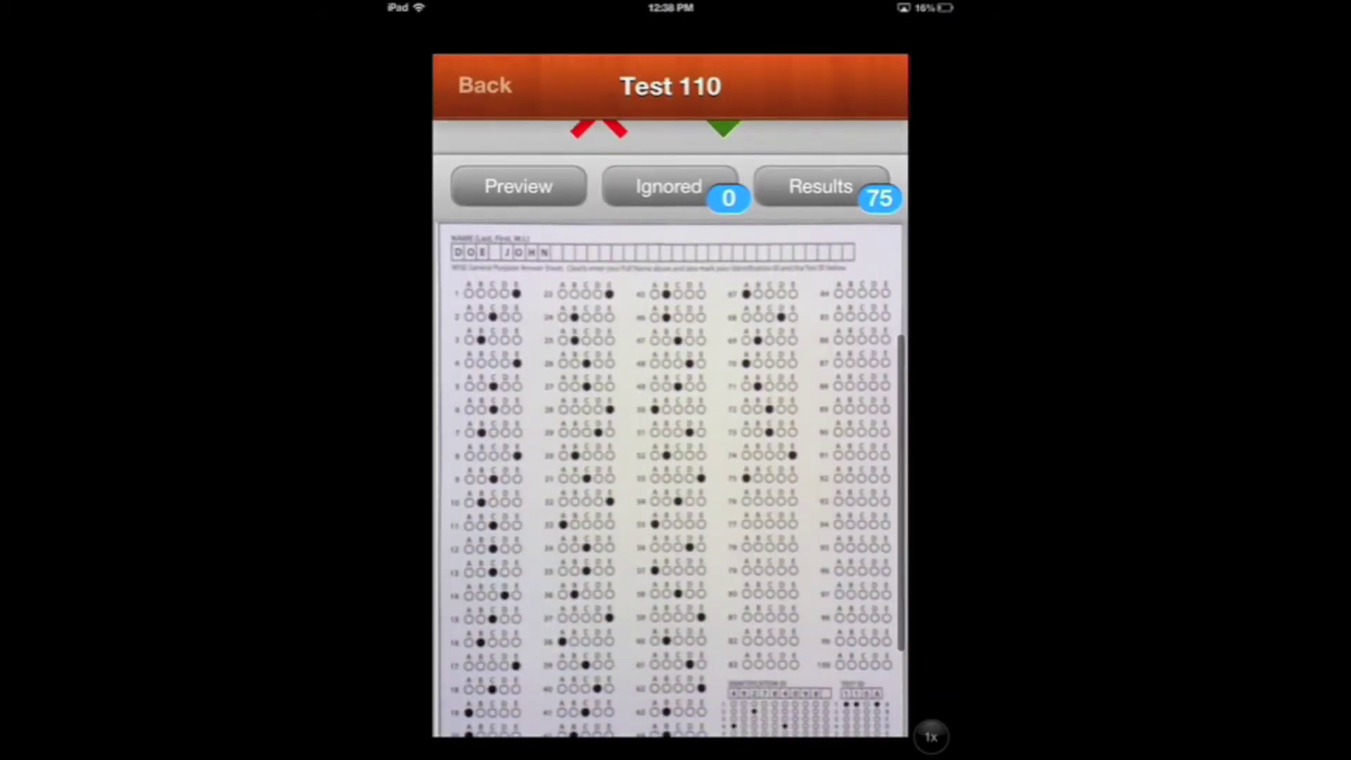
{"action": "scroll", "coordinate": [671, 422], "scroll_direction": "up", "scroll_amount": 2}
{"action": "left_click", "coordinate": [827, 600]}
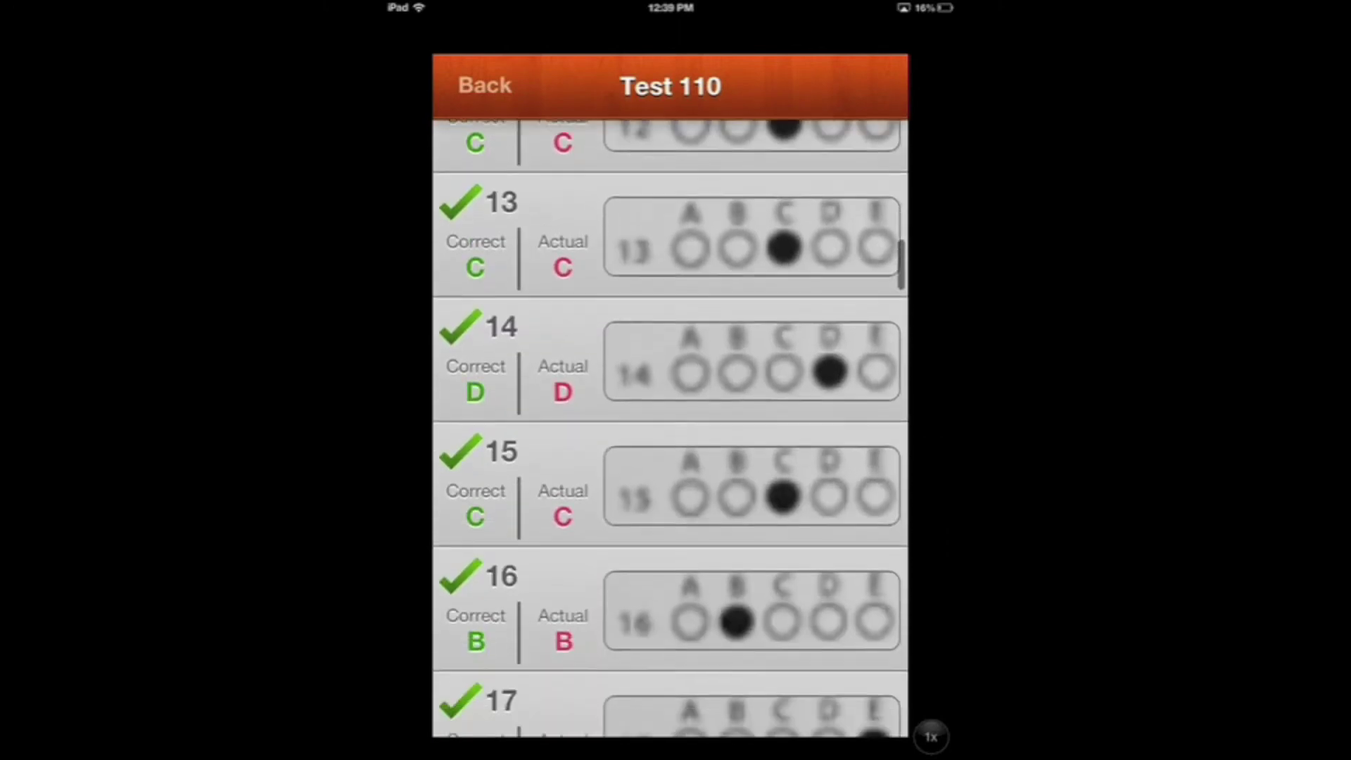
{"action": "scroll", "coordinate": [671, 430], "scroll_direction": "down", "scroll_amount": 4}
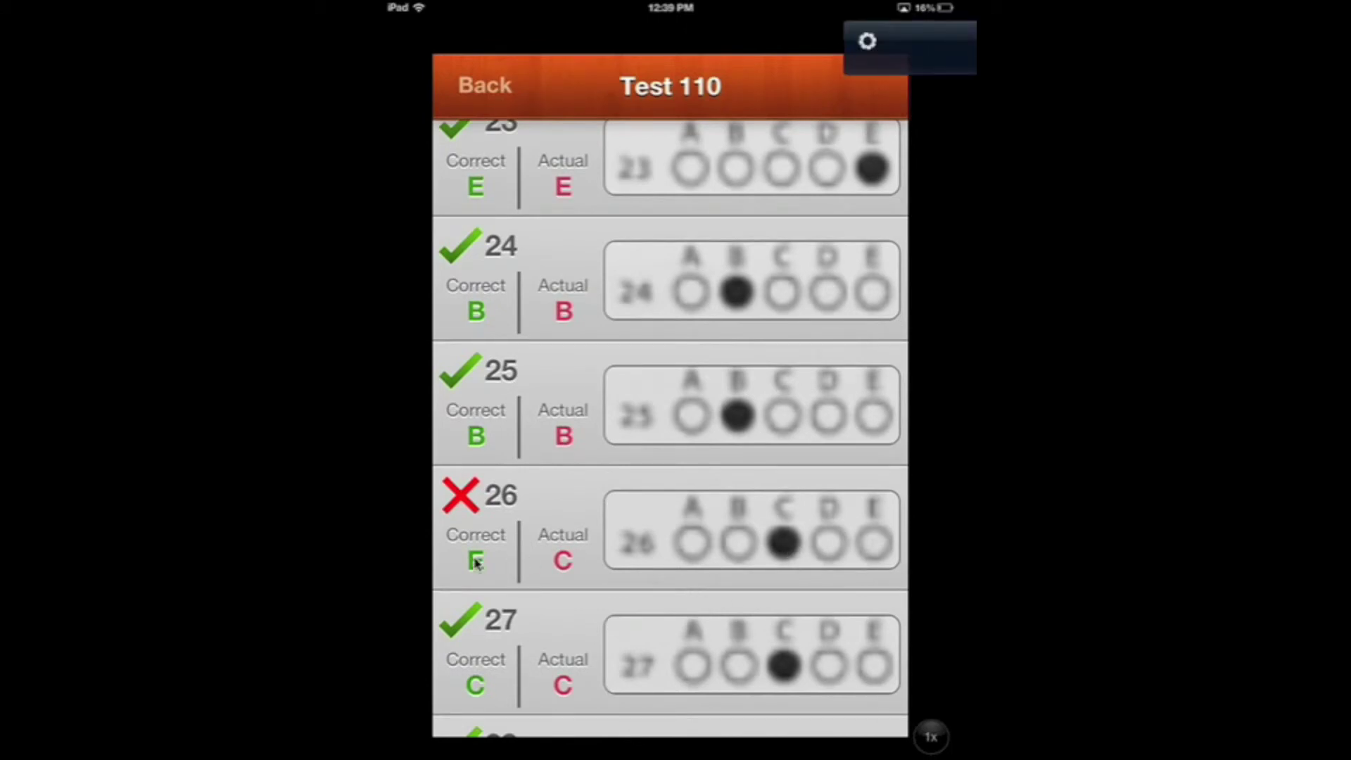
{"action": "scroll", "coordinate": [685, 299], "scroll_direction": "up", "scroll_amount": 15}
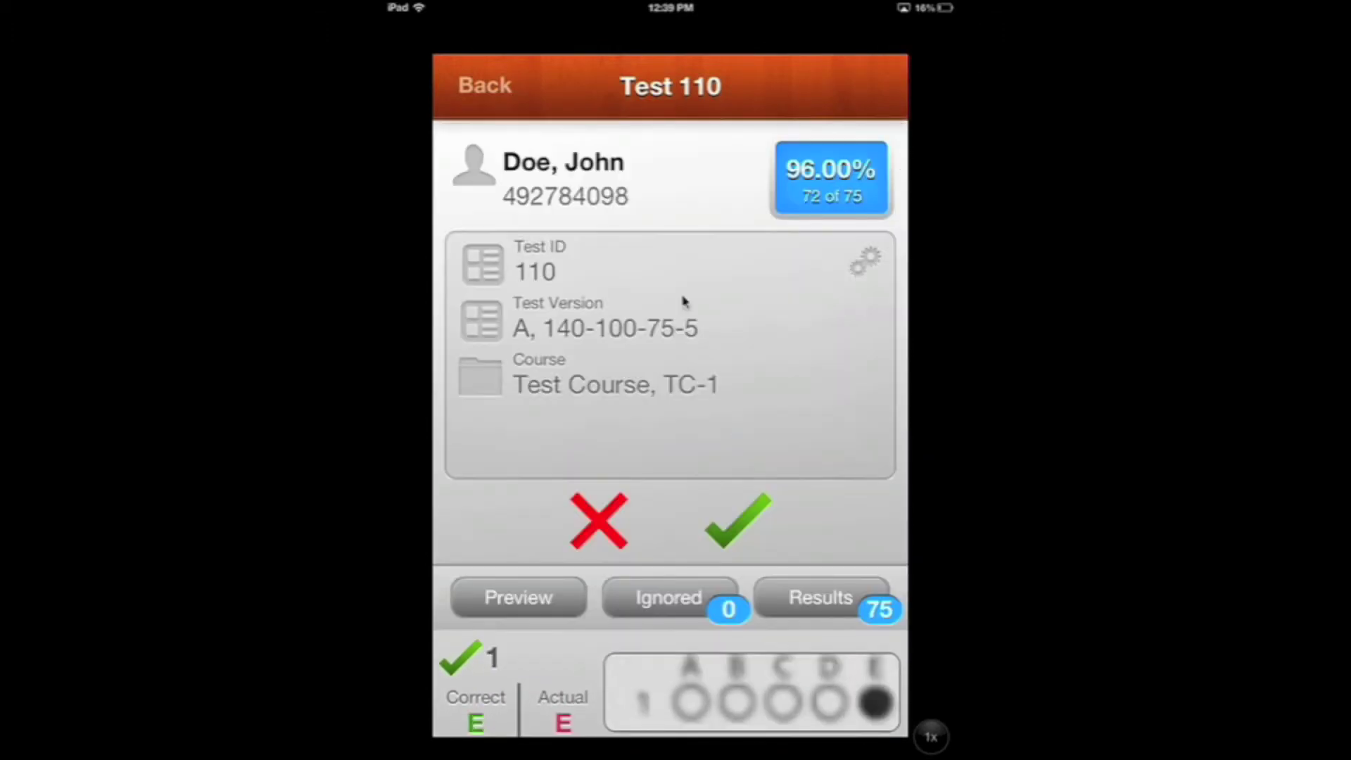
{"action": "left_click", "coordinate": [746, 531]}
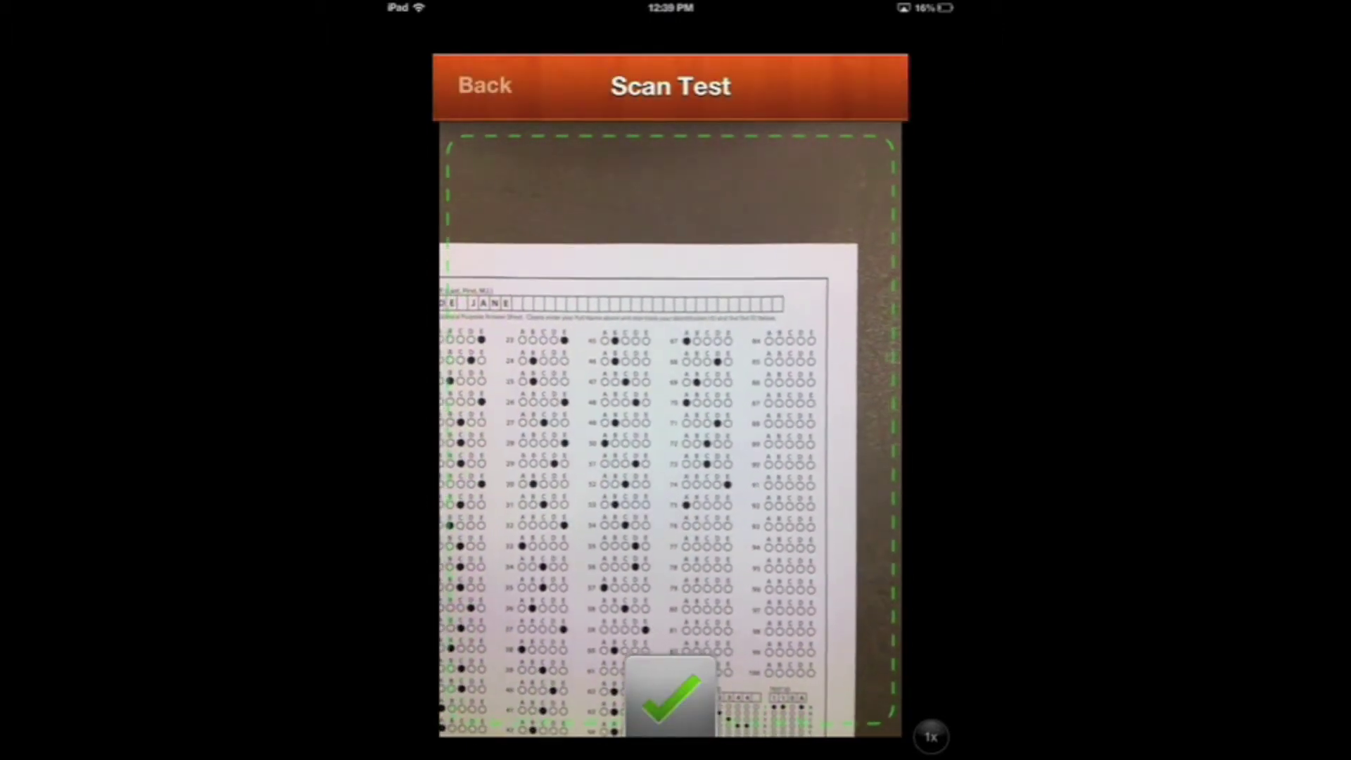
Step: Scan the second student's completed test sheet
{"action": "left_click", "coordinate": [802, 641]}
{"action": "left_click_drag", "start_coordinate": [808, 644], "coordinate": [722, 655]}
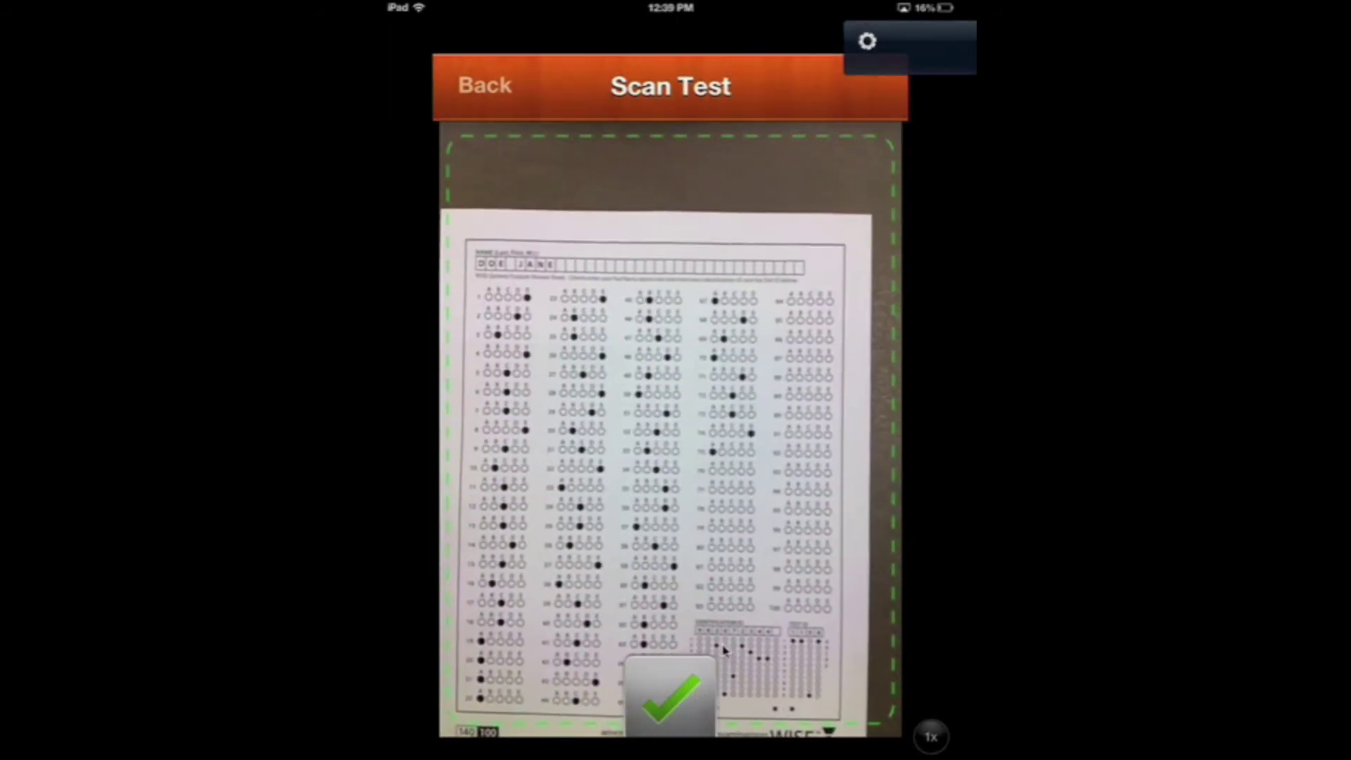
{"action": "left_click", "coordinate": [669, 704]}
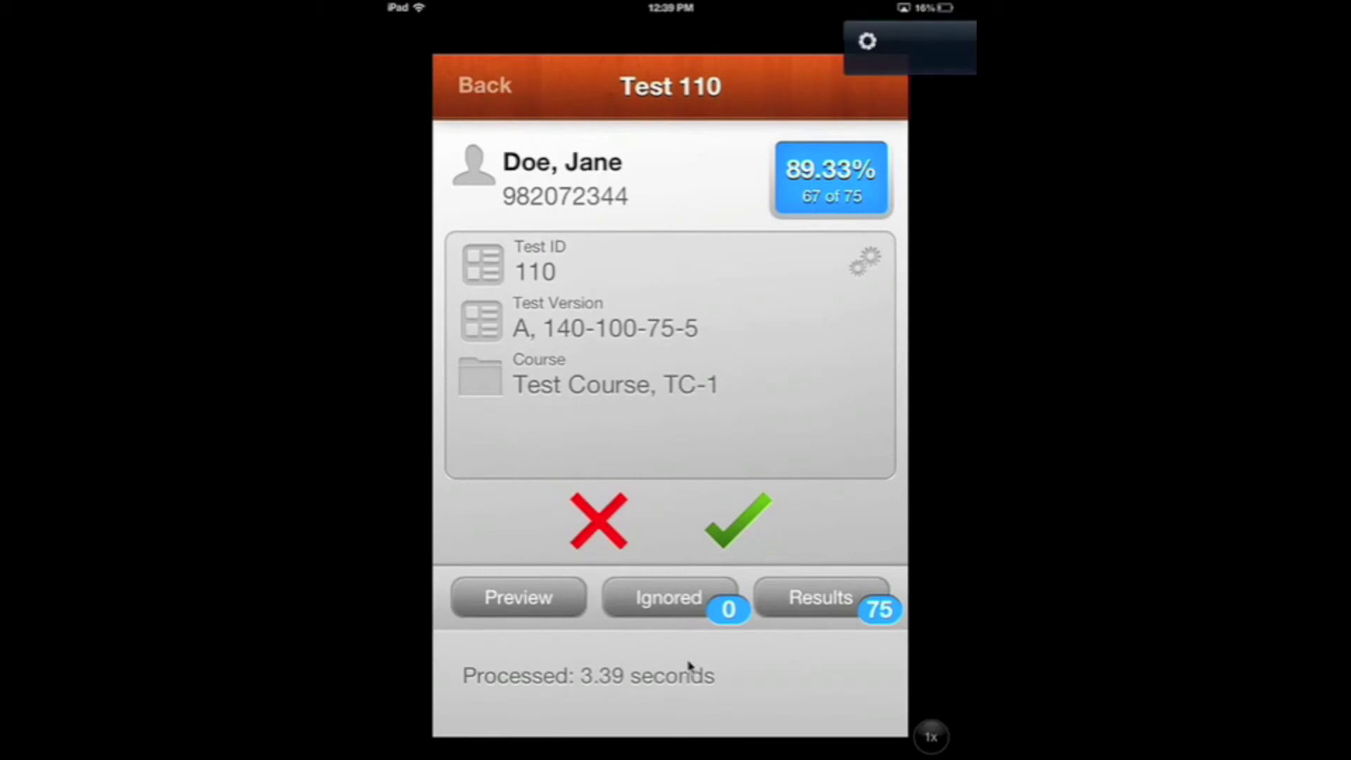
Step: Review the second student's per-question results and accept the scanned test
{"action": "left_click", "coordinate": [820, 175]}
{"action": "left_click", "coordinate": [734, 593]}
{"action": "scroll", "coordinate": [700, 567], "scroll_direction": "down", "scroll_amount": 3}
{"action": "left_click", "coordinate": [694, 566]}
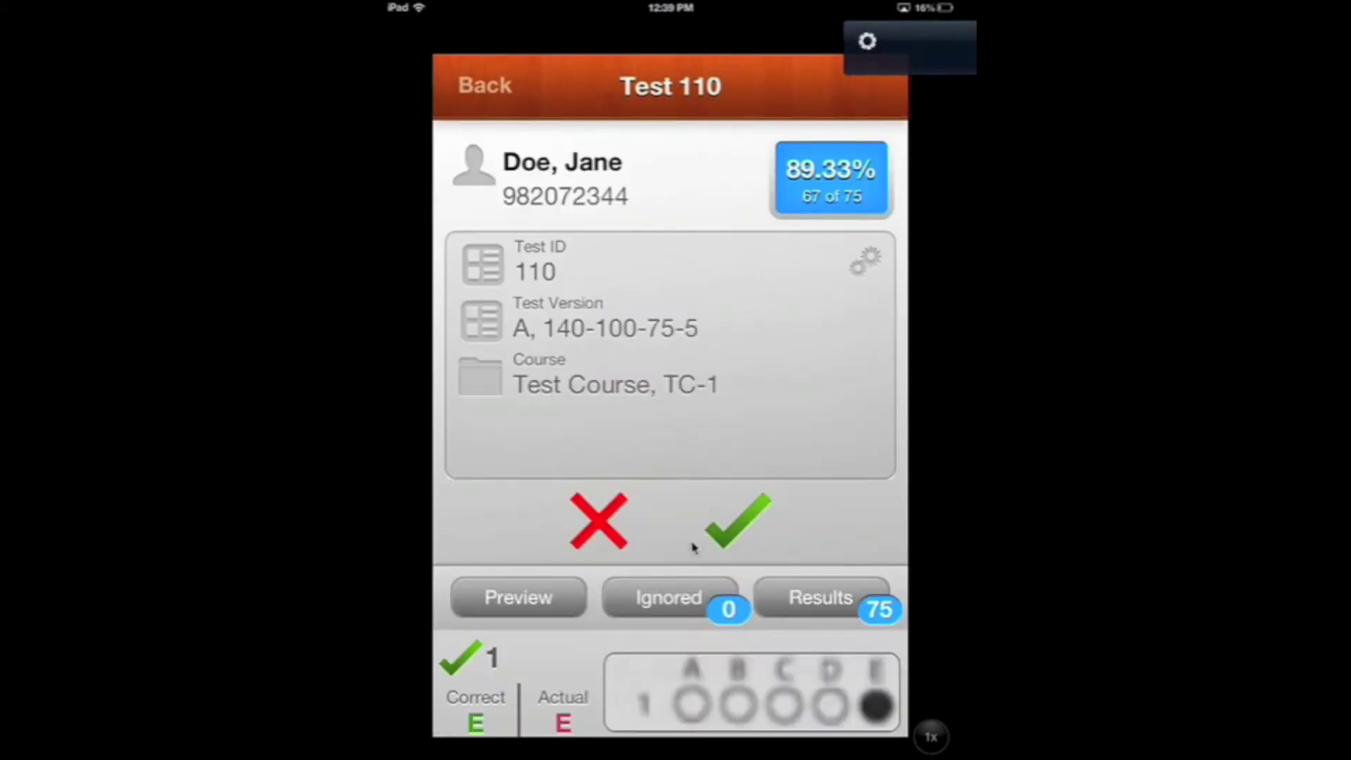
{"action": "left_click_drag", "start_coordinate": [670, 609], "coordinate": [664, 287]}
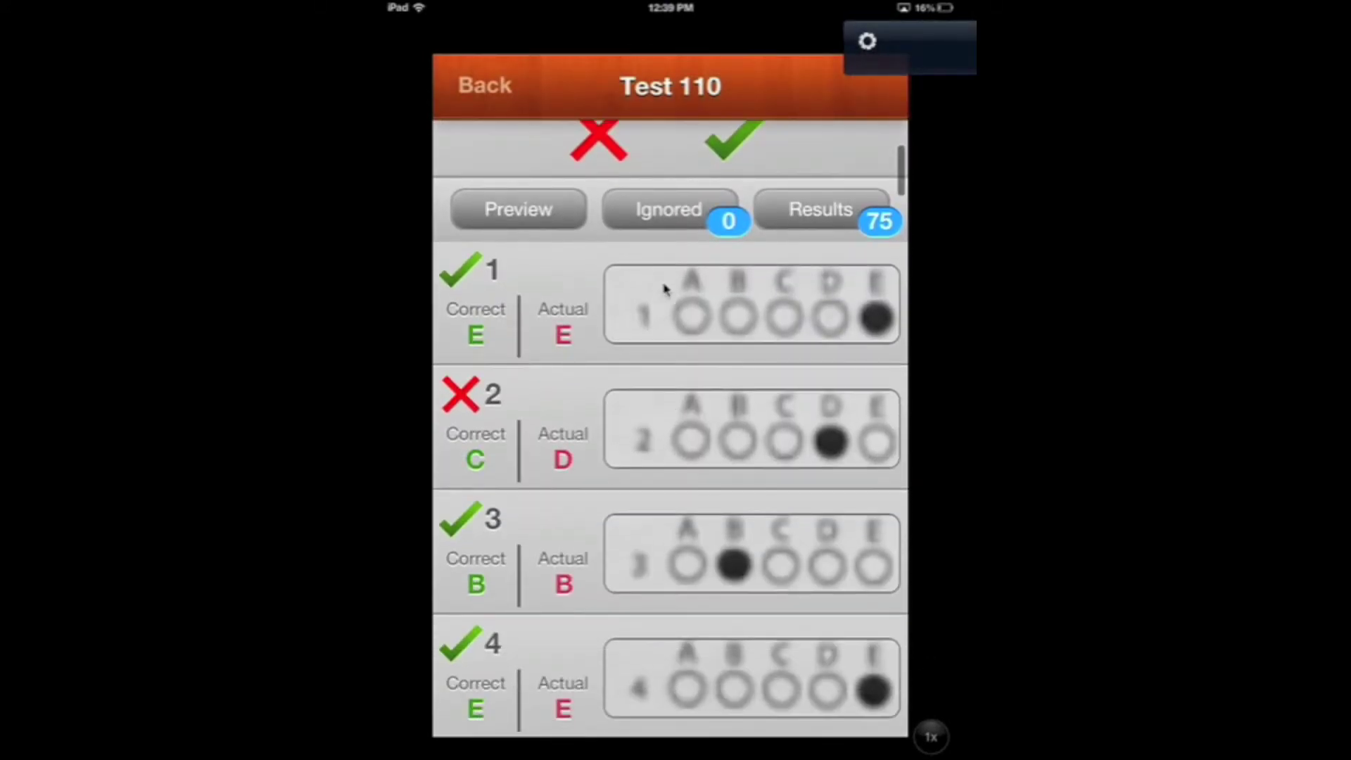
{"action": "scroll", "coordinate": [661, 289], "scroll_direction": "down", "scroll_amount": 4}
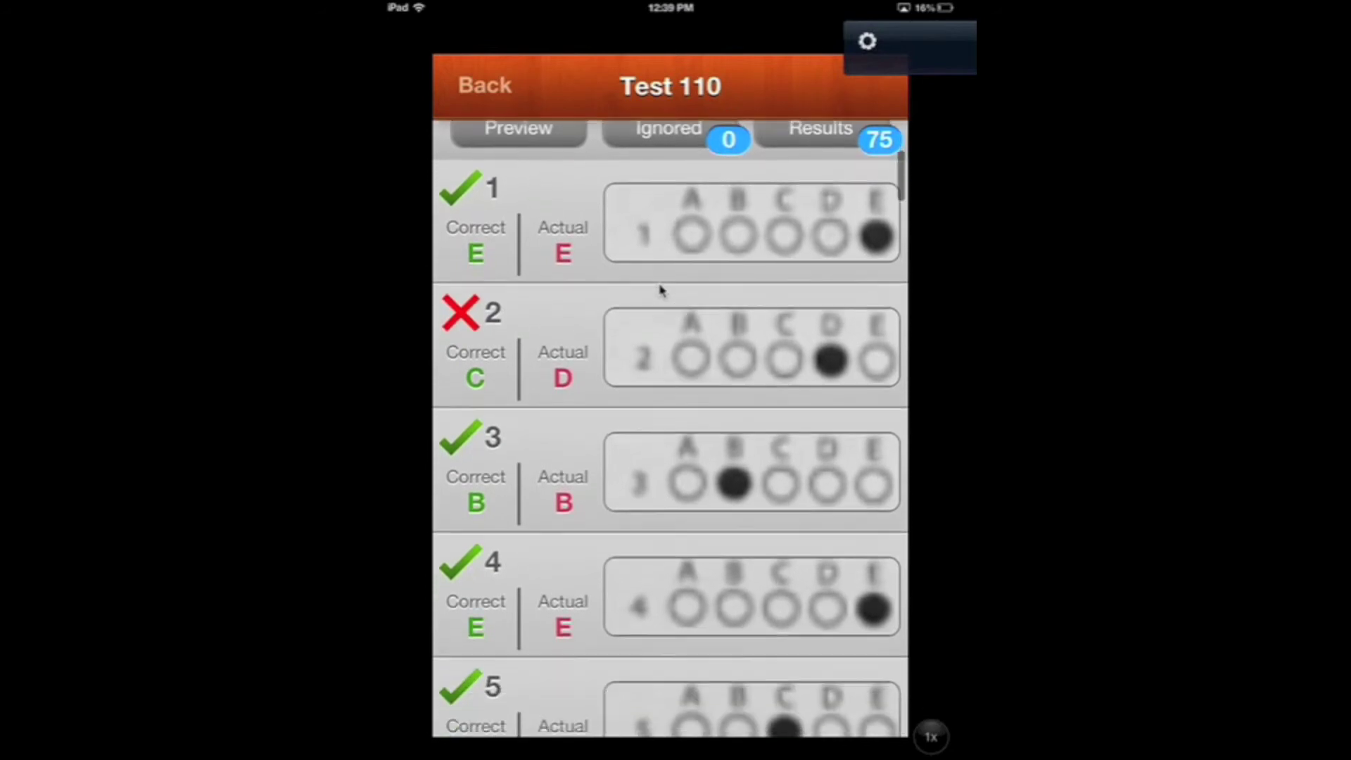
{"action": "scroll", "coordinate": [671, 429], "scroll_direction": "down", "scroll_amount": 2}
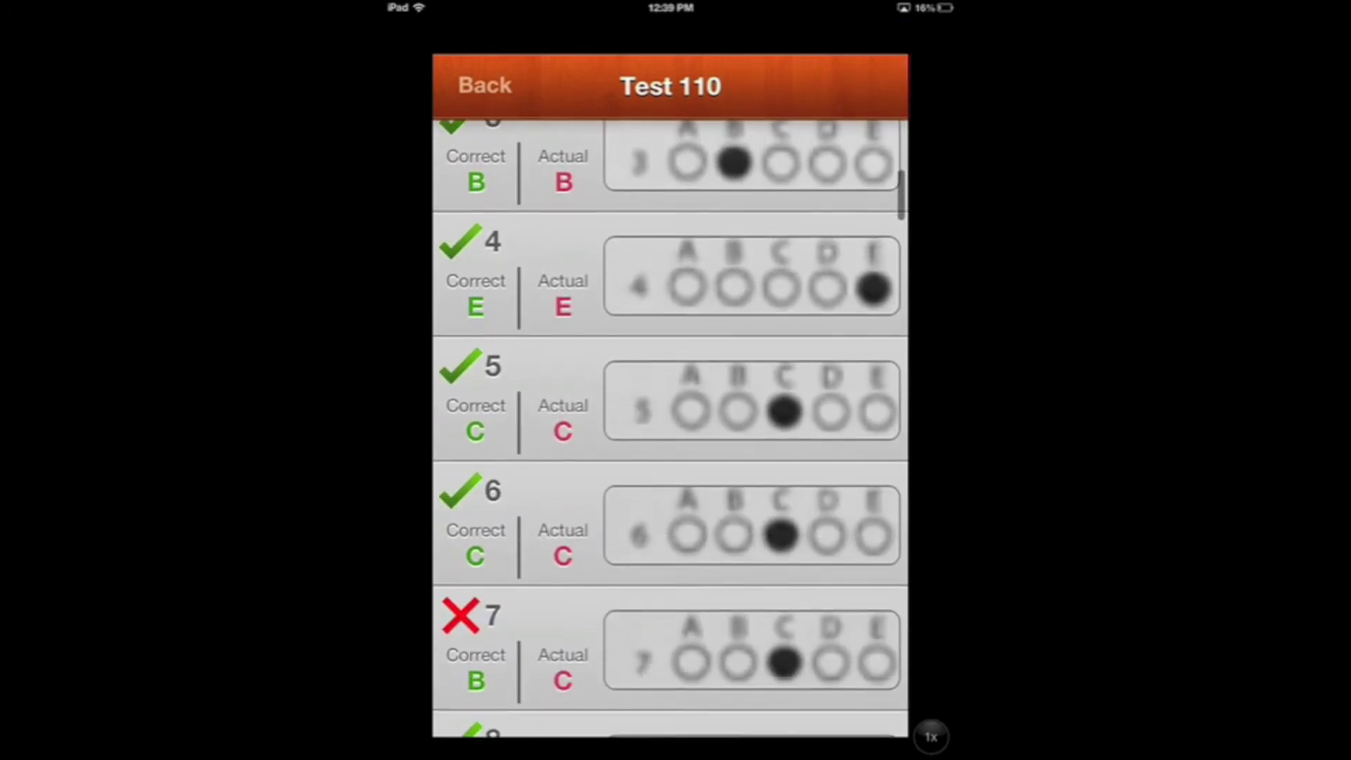
{"action": "scroll", "coordinate": [670, 429], "scroll_direction": "down", "scroll_amount": 2}
{"action": "scroll", "coordinate": [758, 368], "scroll_direction": "up", "scroll_amount": 12}
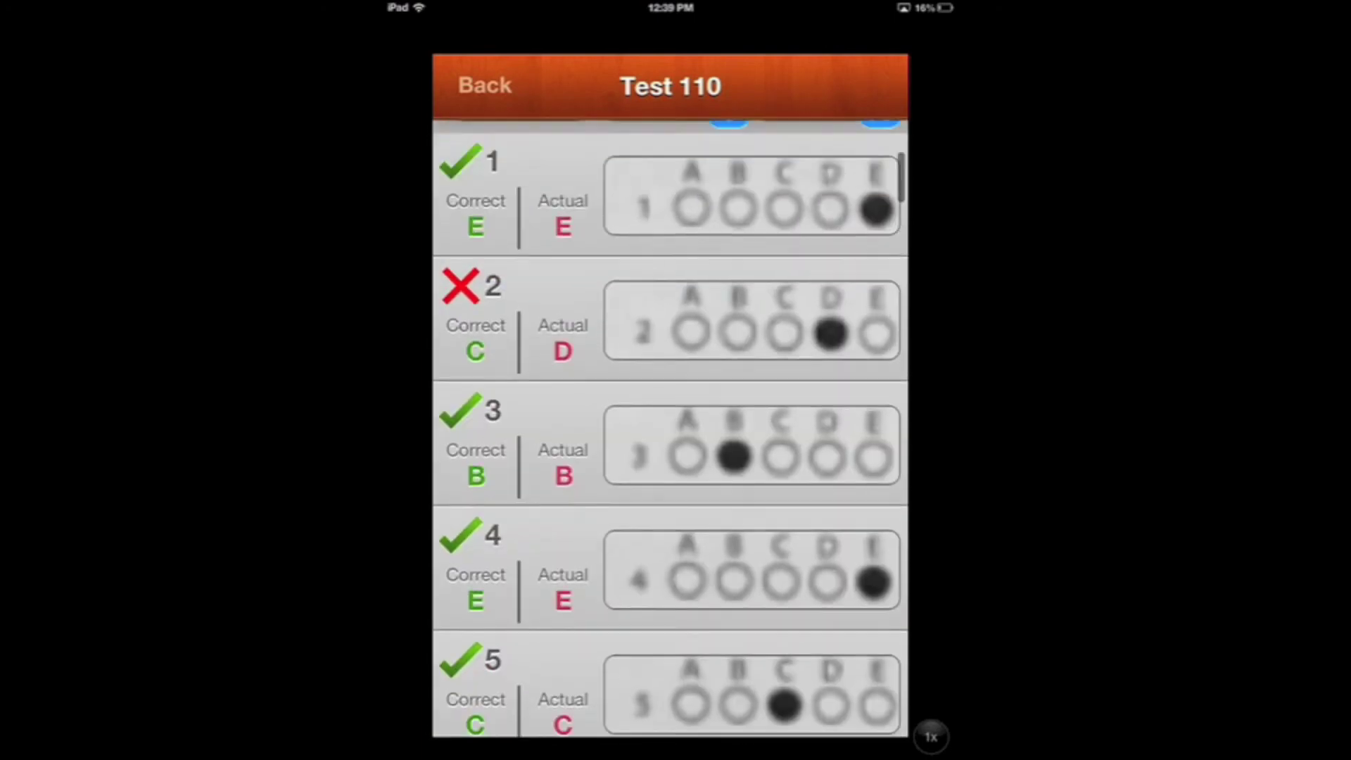
{"action": "left_click", "coordinate": [727, 529]}
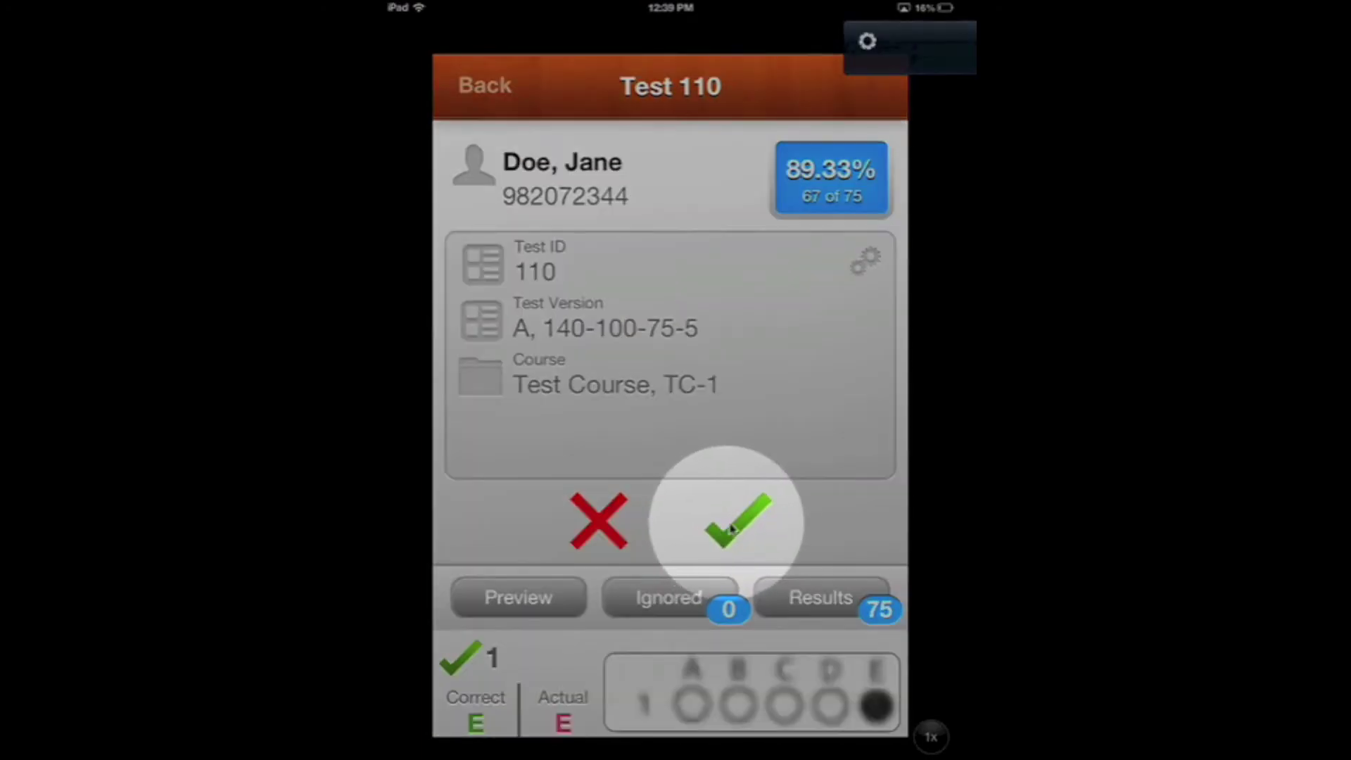
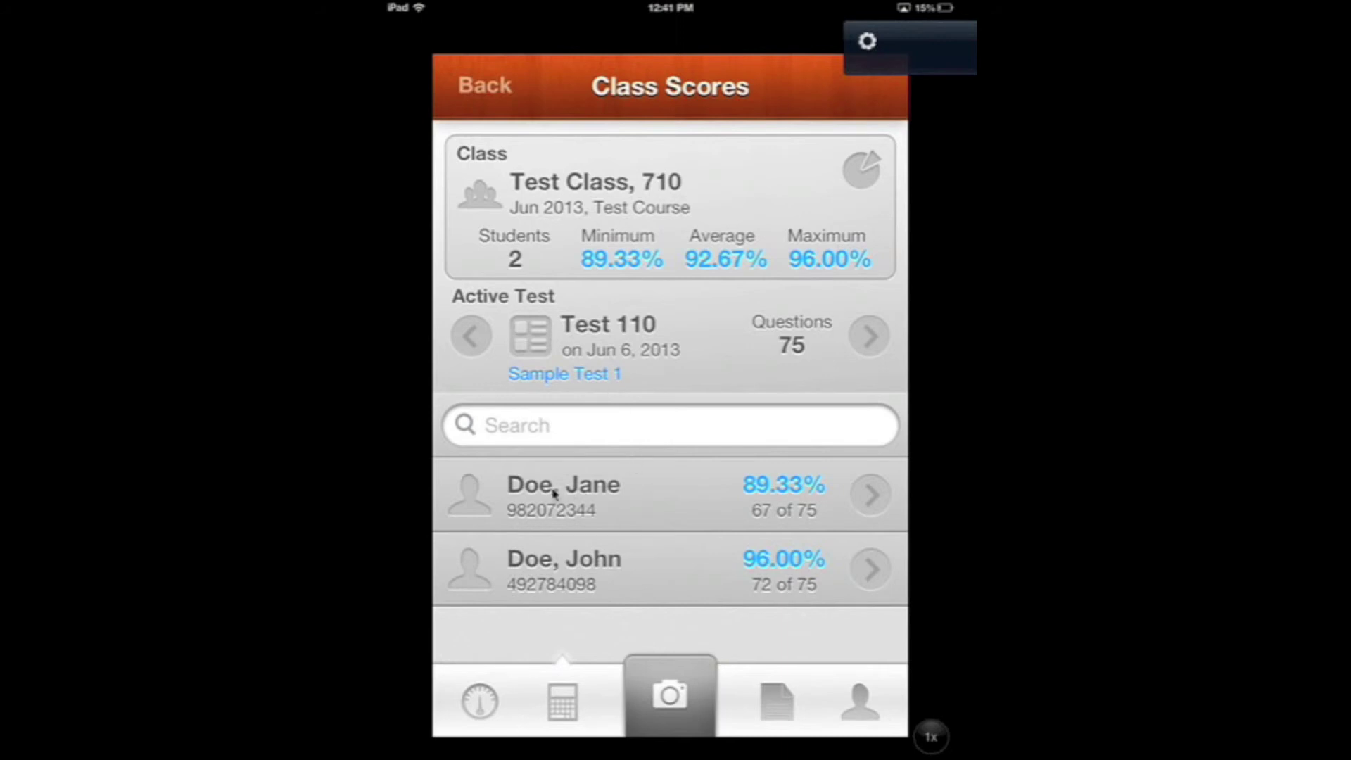
Step: Open the first listed student's Test 110, review the answer sheet and question results, and accept it to return to the class scores
{"action": "left_click", "coordinate": [661, 502]}
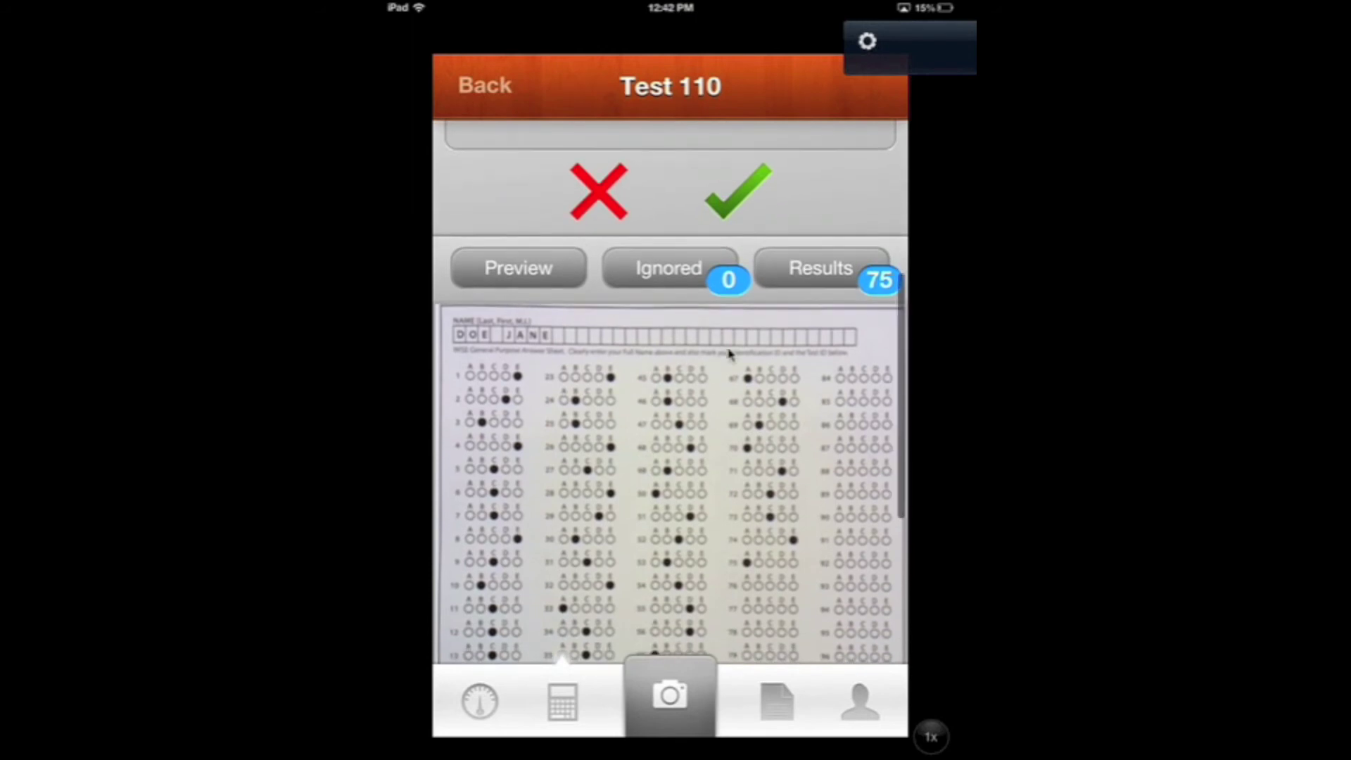
{"action": "left_click", "coordinate": [831, 345]}
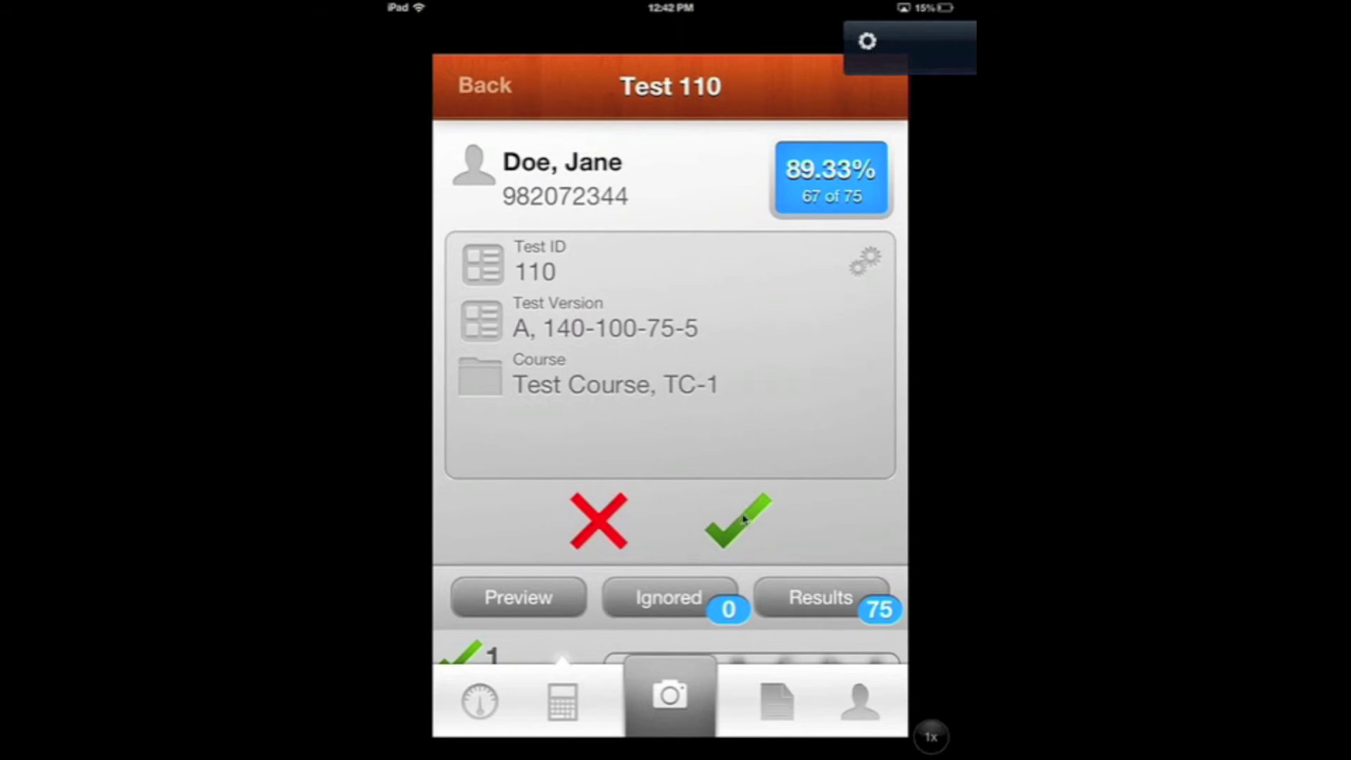
{"action": "left_click", "coordinate": [740, 524]}
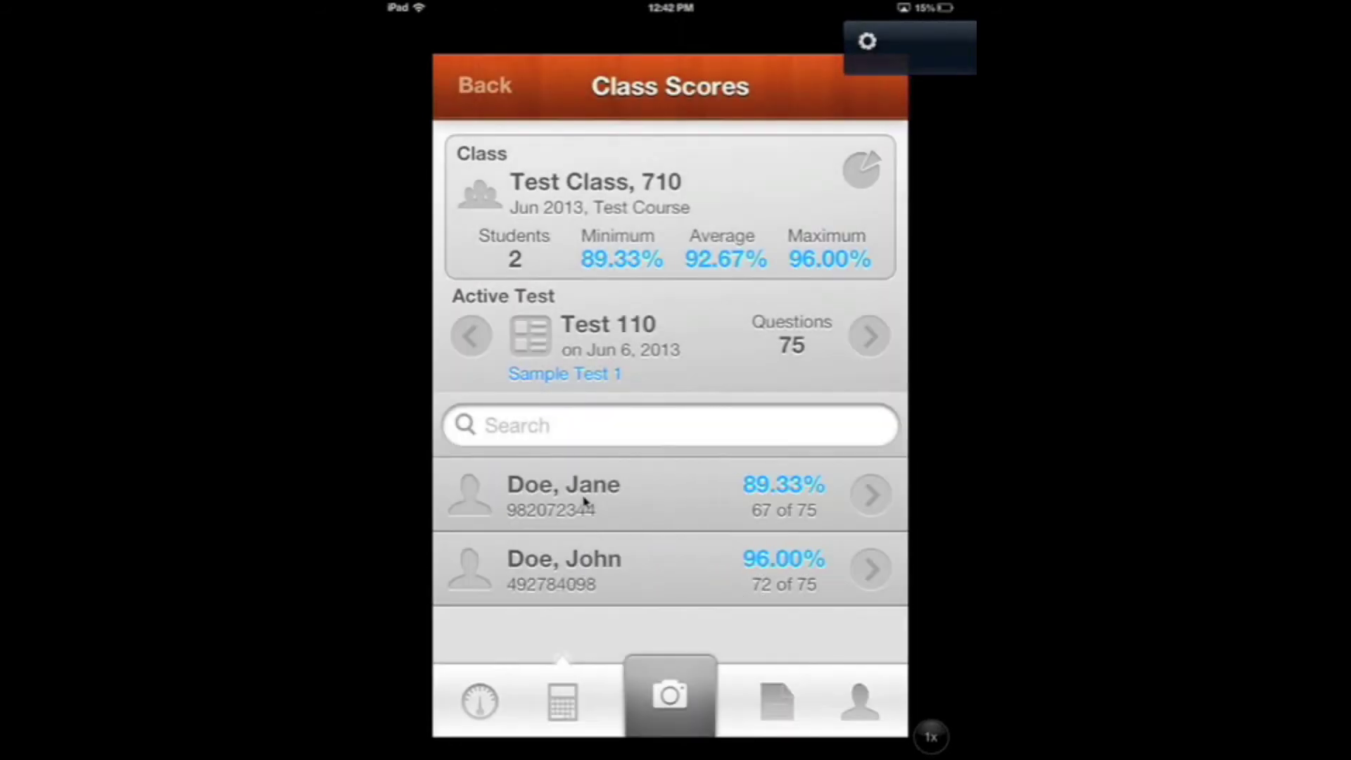
{"action": "left_click", "coordinate": [471, 338]}
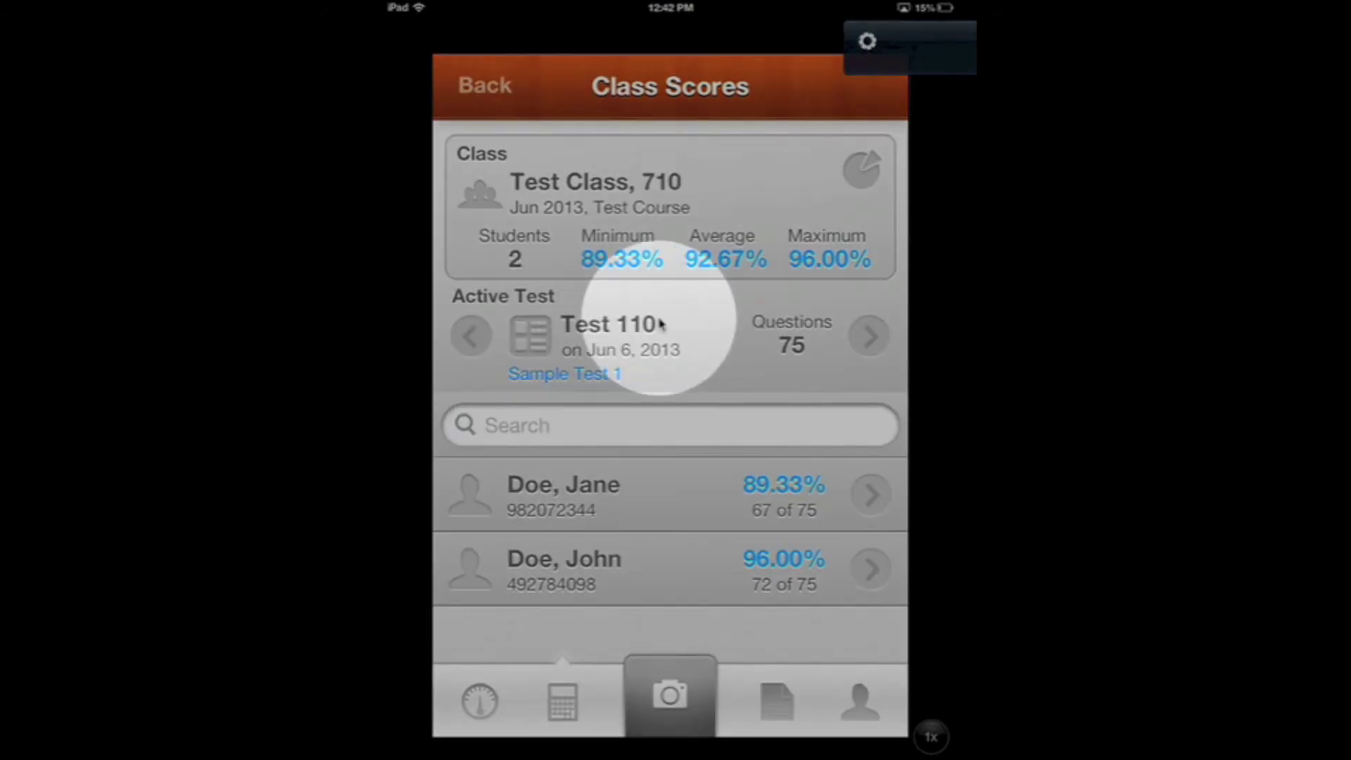
{"action": "left_click", "coordinate": [465, 337]}
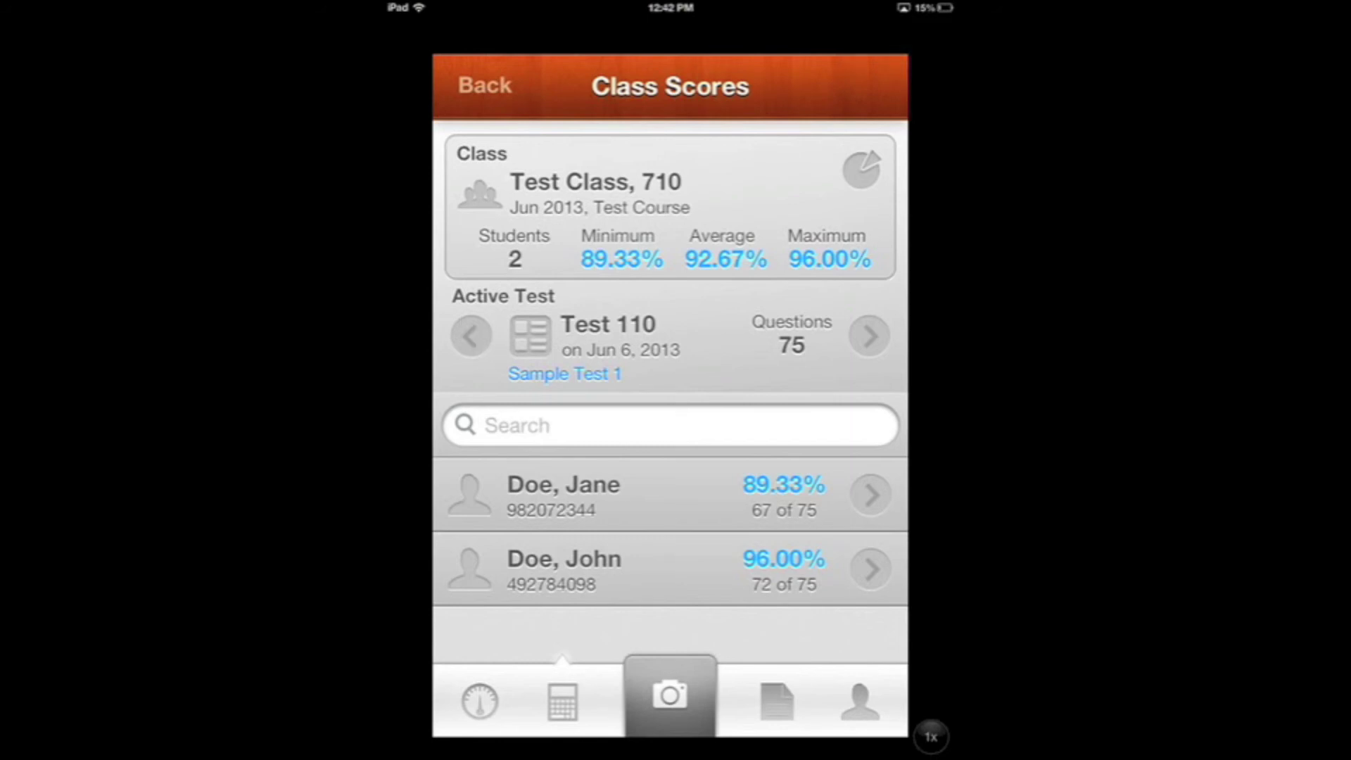
Step: Open the class's item analysis report for Test 110 and examine the first student's missed answers, score and class summary
{"action": "left_click", "coordinate": [865, 175]}
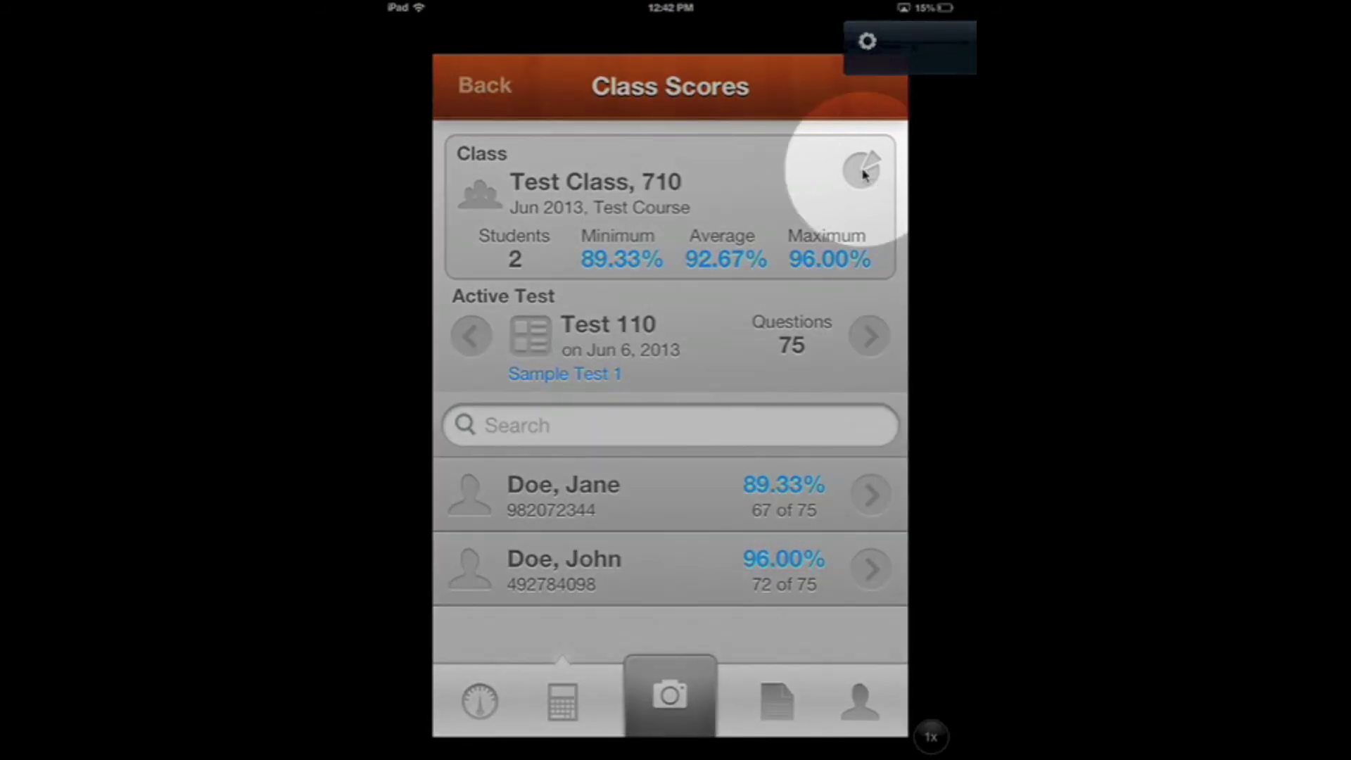
{"action": "left_click", "coordinate": [855, 172]}
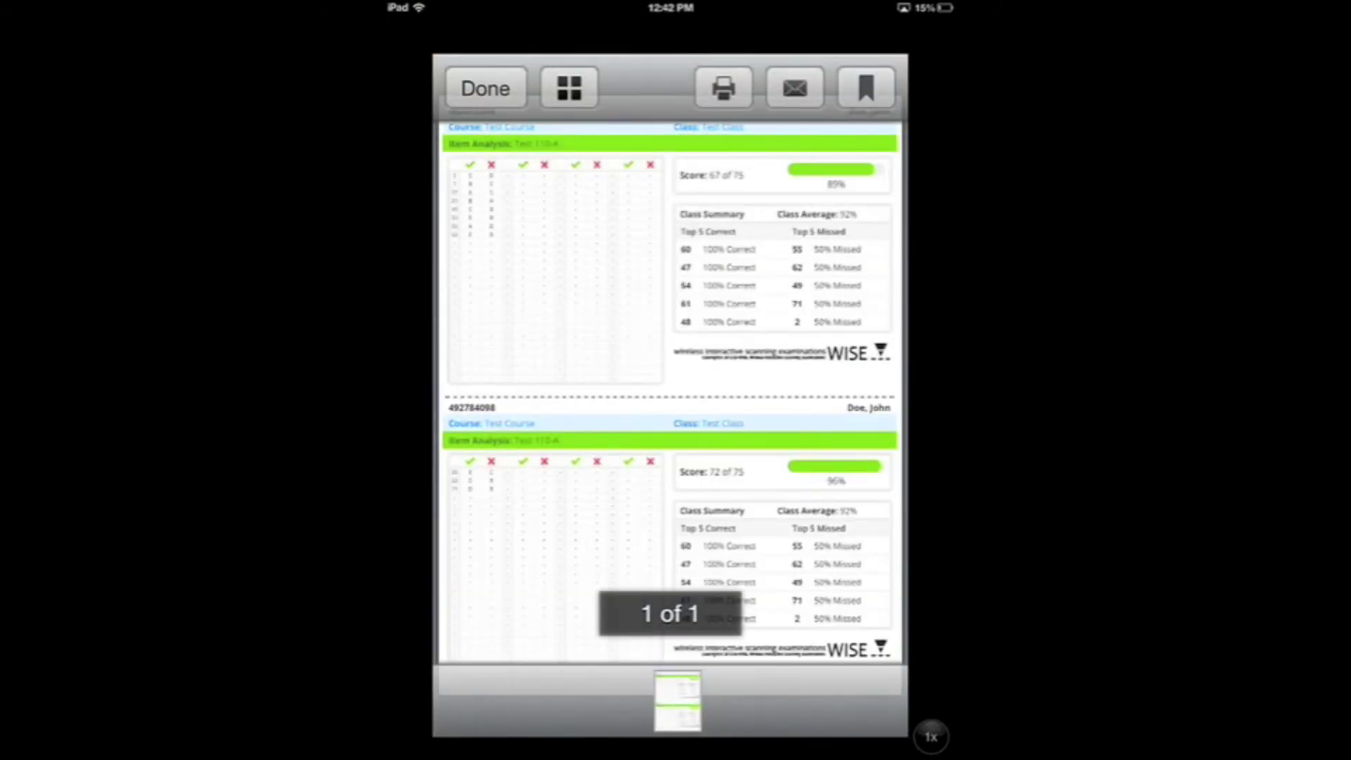
{"action": "double_click", "coordinate": [472, 182]}
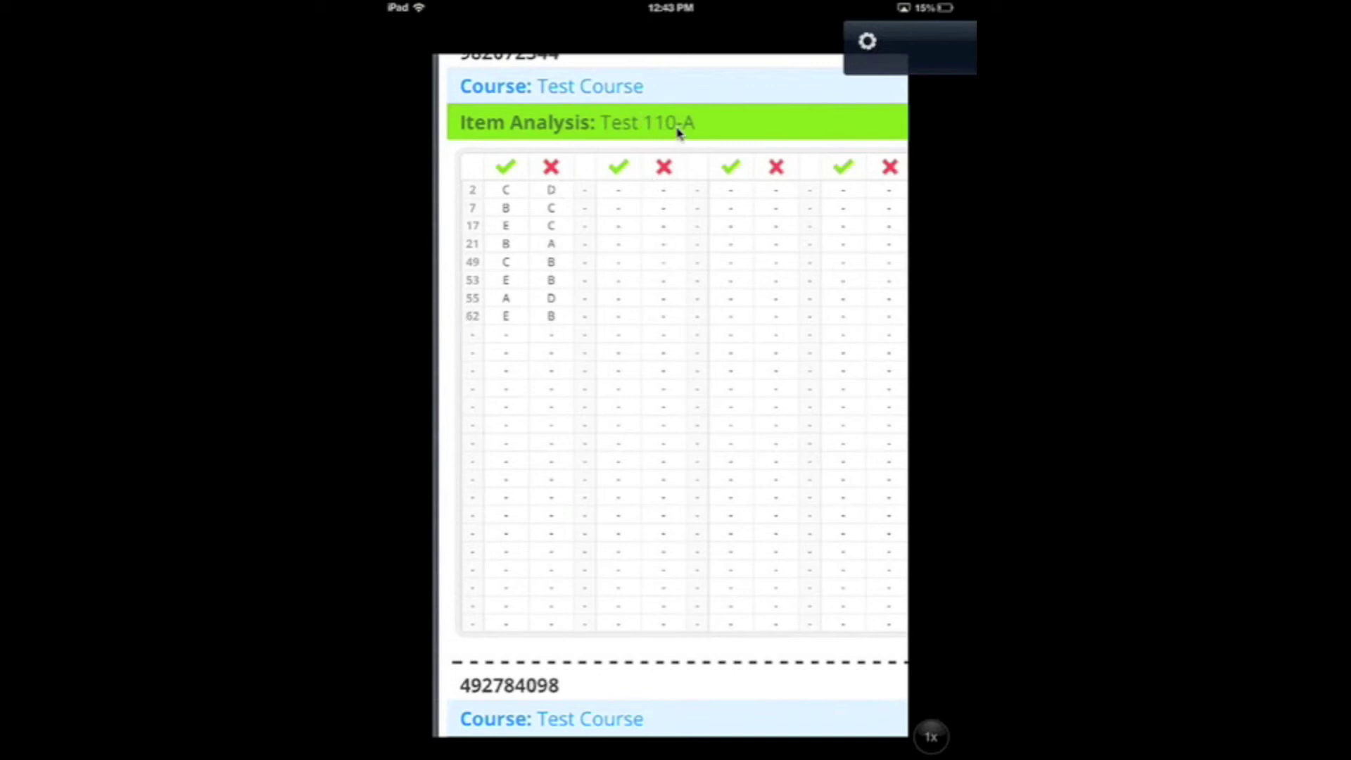
{"action": "scroll", "coordinate": [836, 171], "scroll_direction": "right", "scroll_amount": 5}
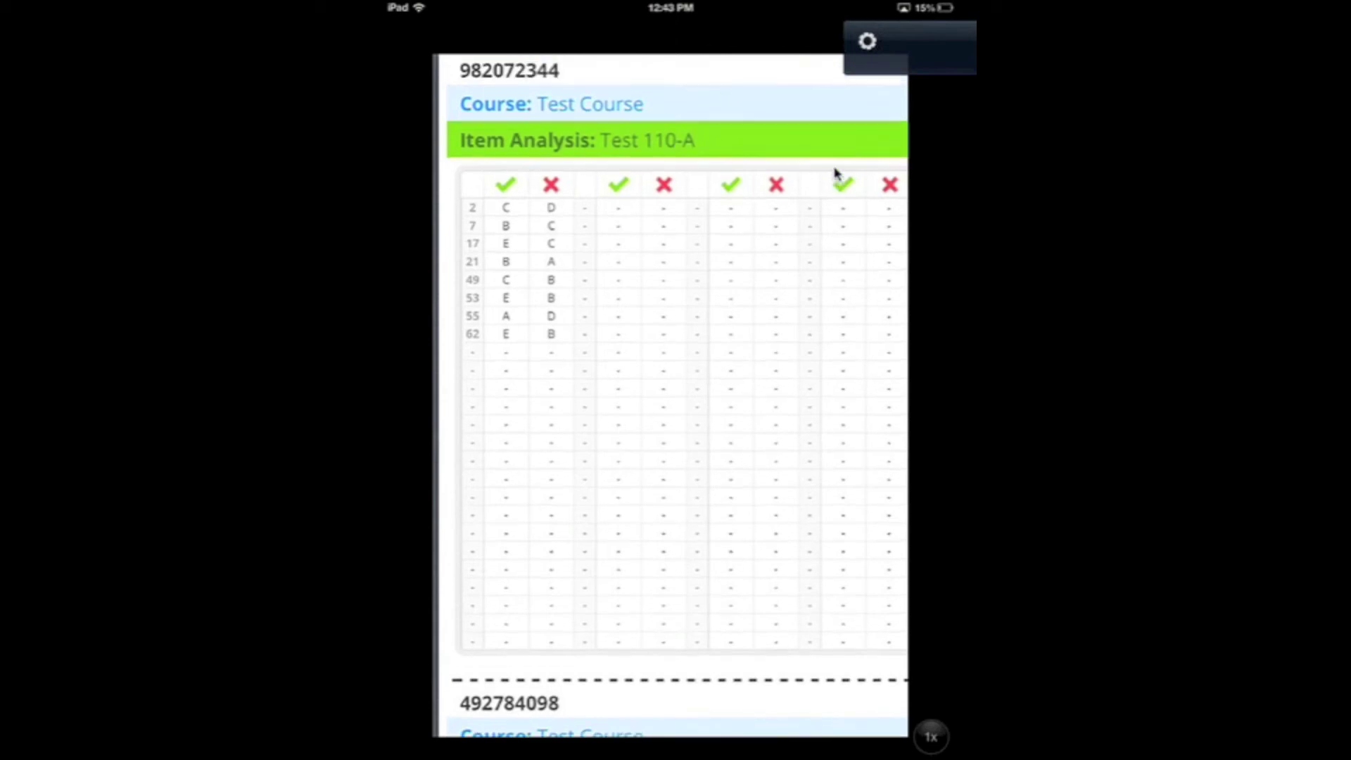
{"action": "scroll", "coordinate": [836, 171], "scroll_direction": "right", "scroll_amount": 4}
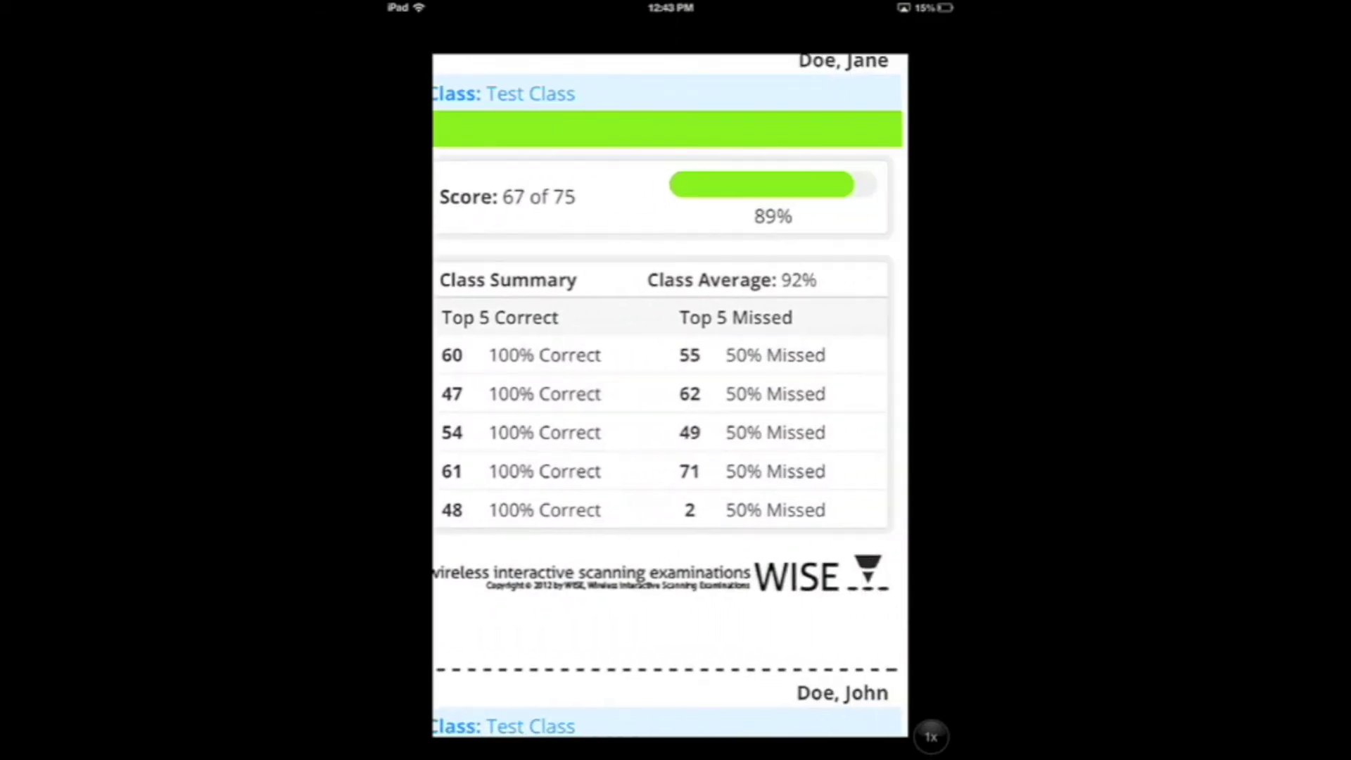
{"action": "scroll", "coordinate": [836, 341], "scroll_direction": "left", "scroll_amount": 1}
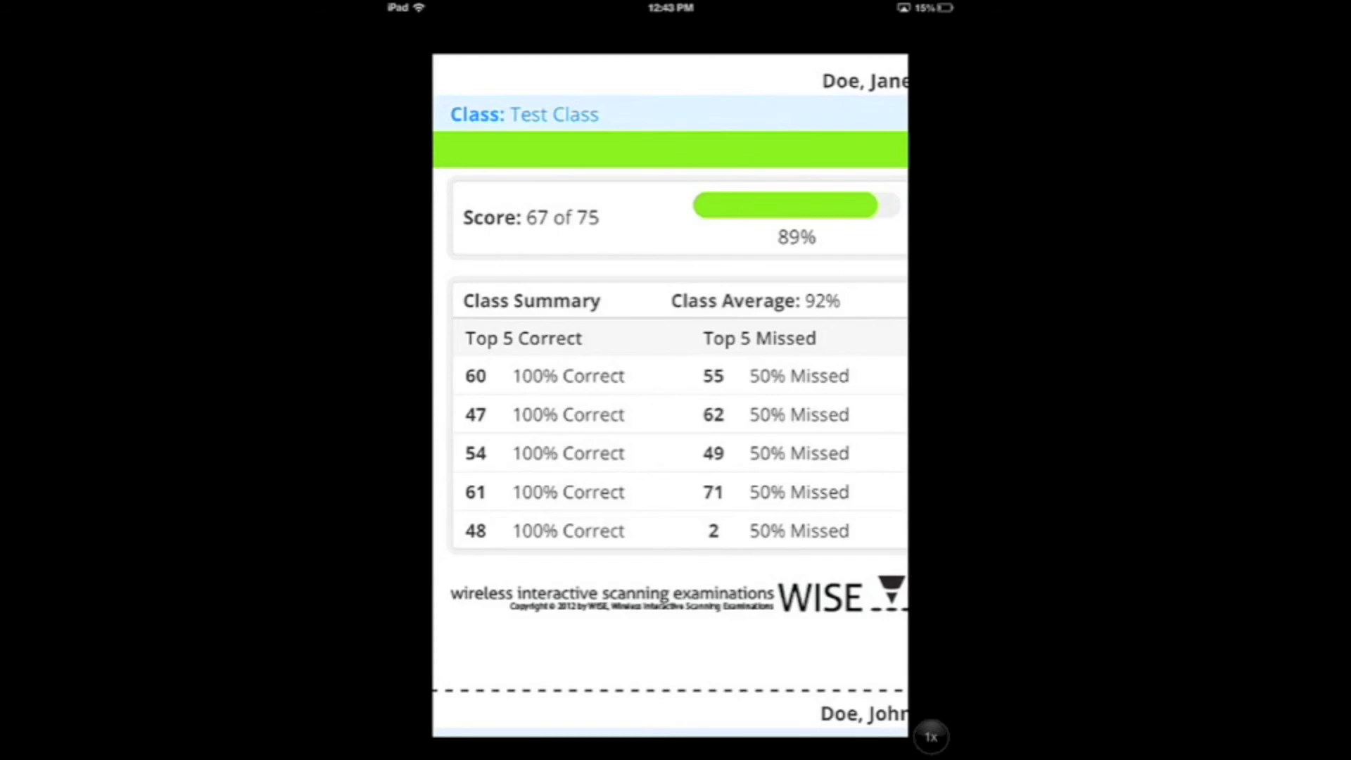
{"action": "scroll", "coordinate": [671, 394], "scroll_direction": "down", "scroll_amount": 5}
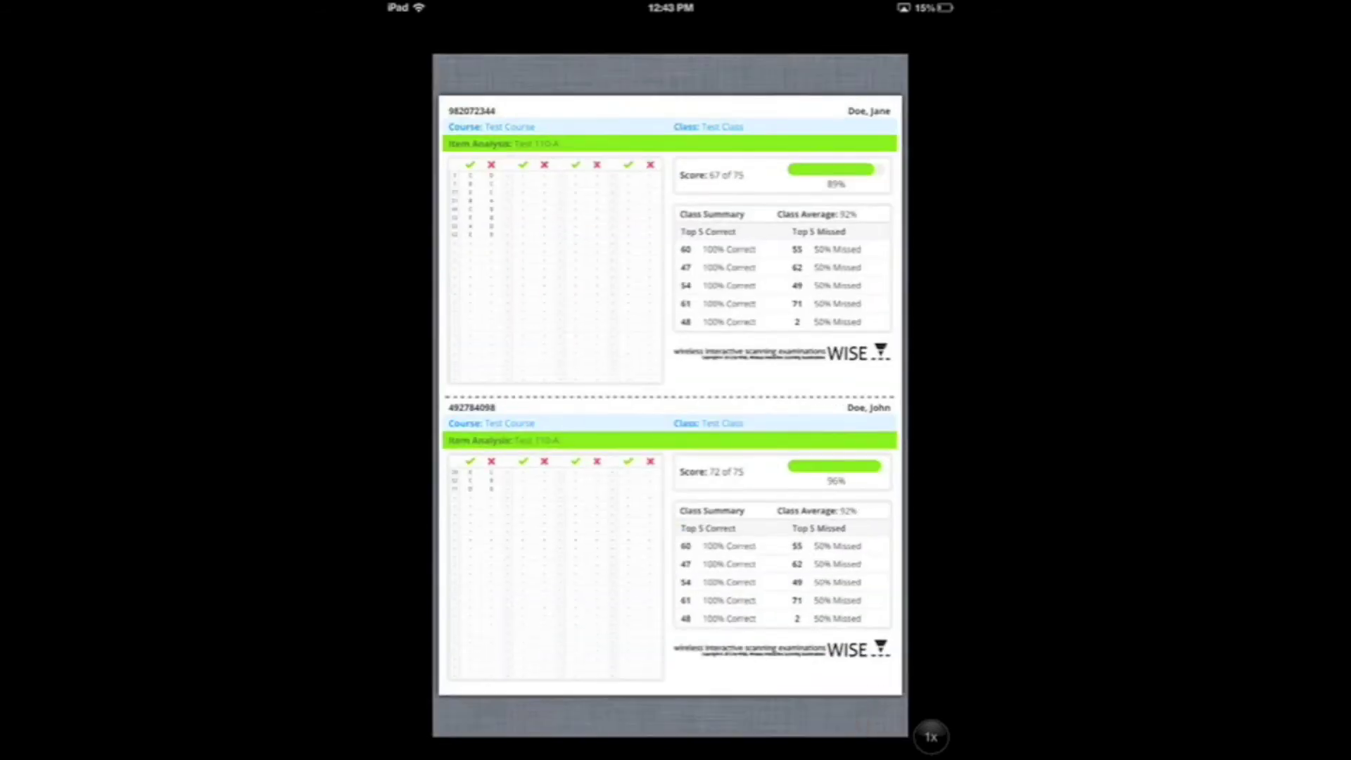